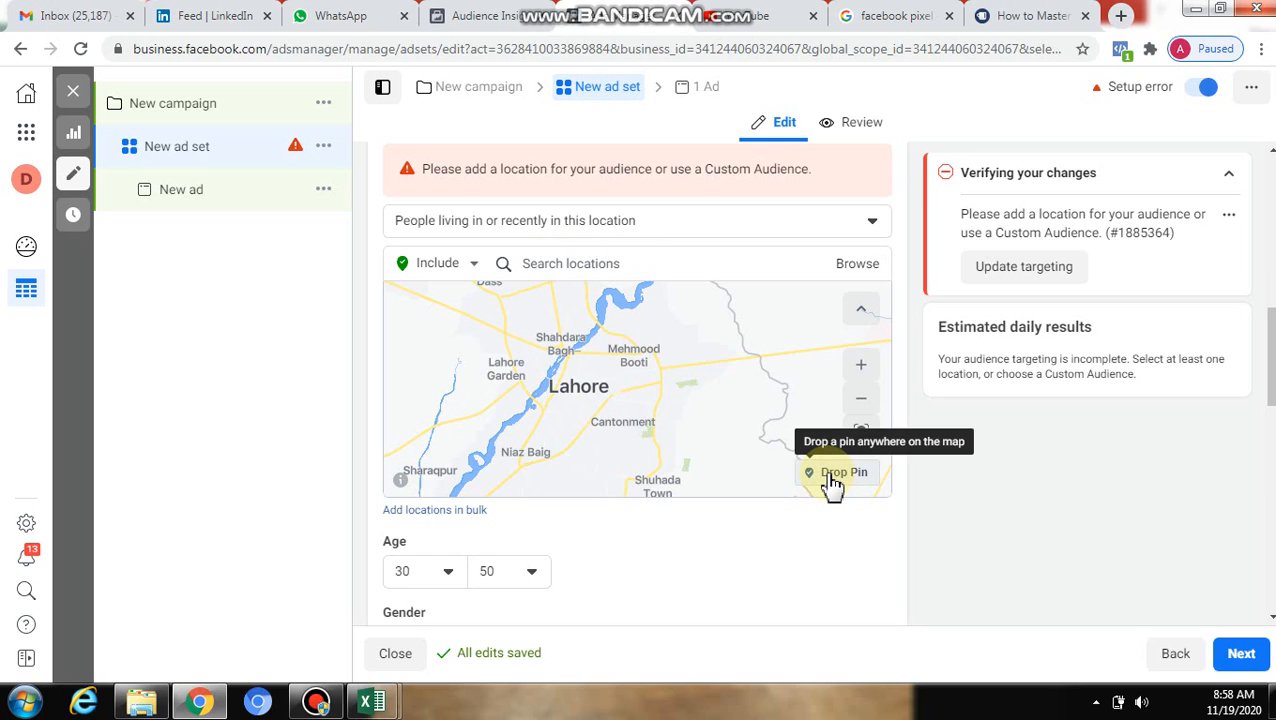
Search the ad set's audience locations for "kips school system"
left_click(656, 272)
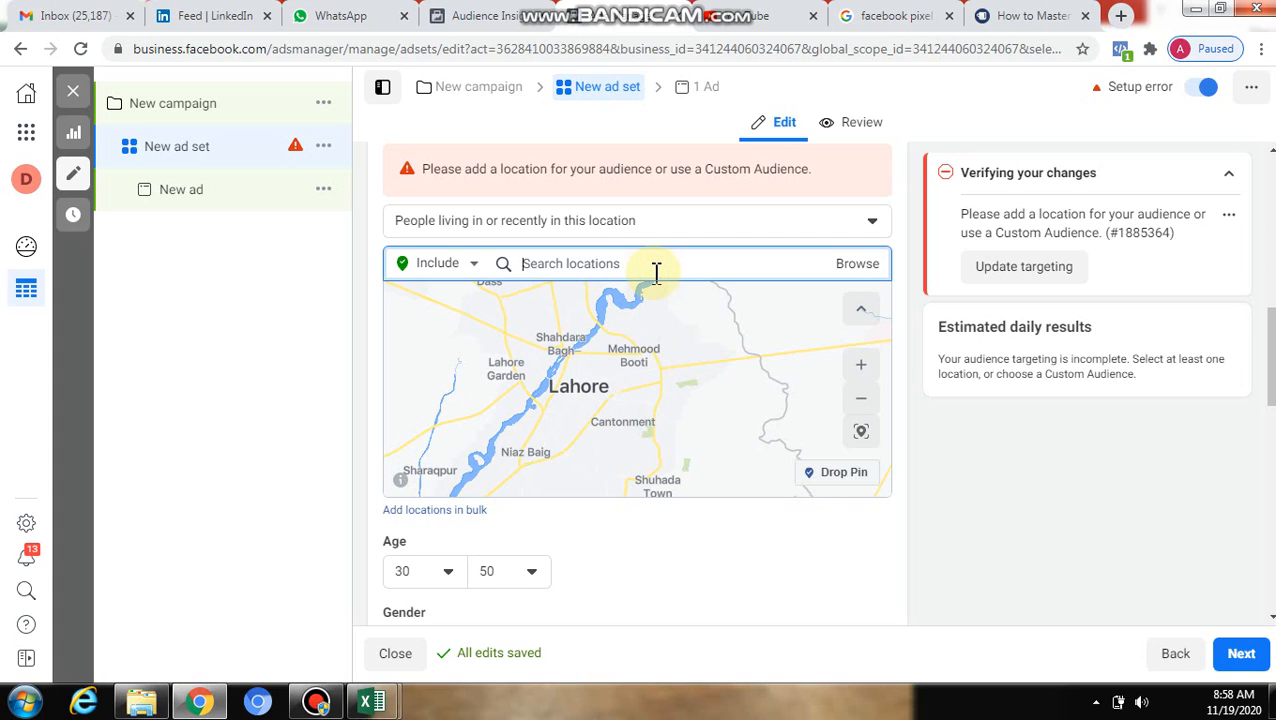
type("kips sw")
key("BackSpace")
type("c")
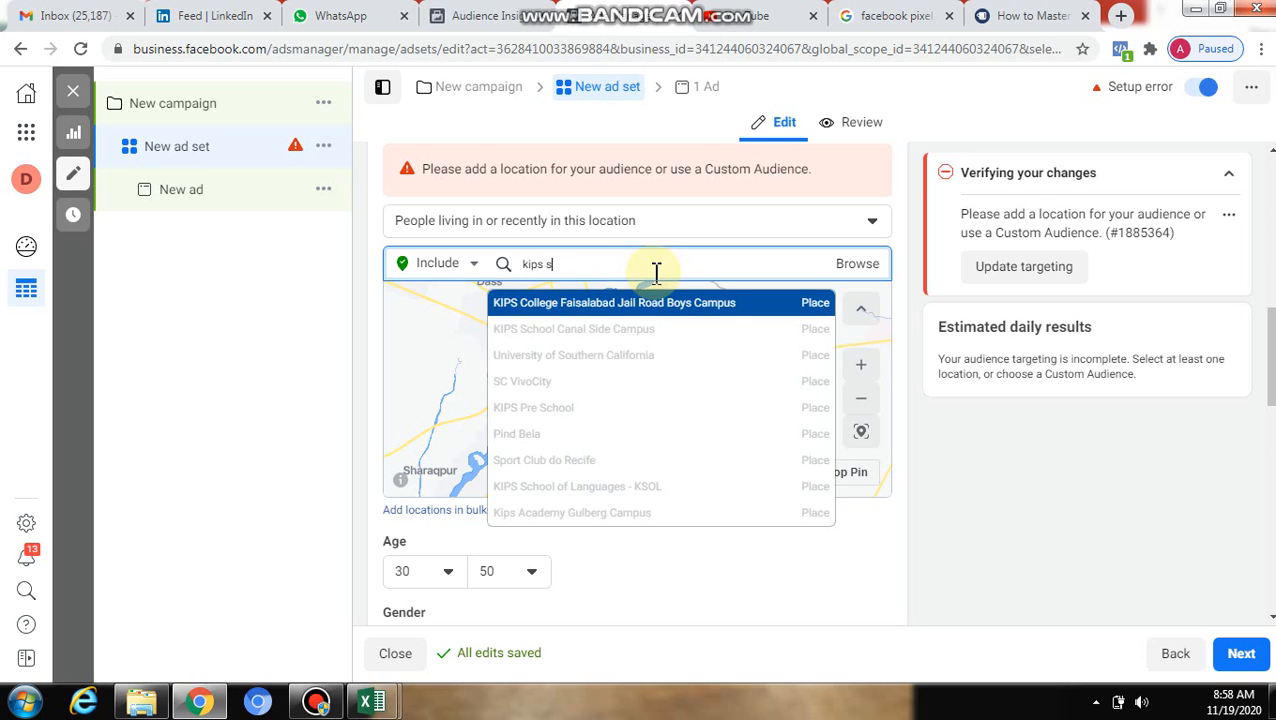
type("hool ")
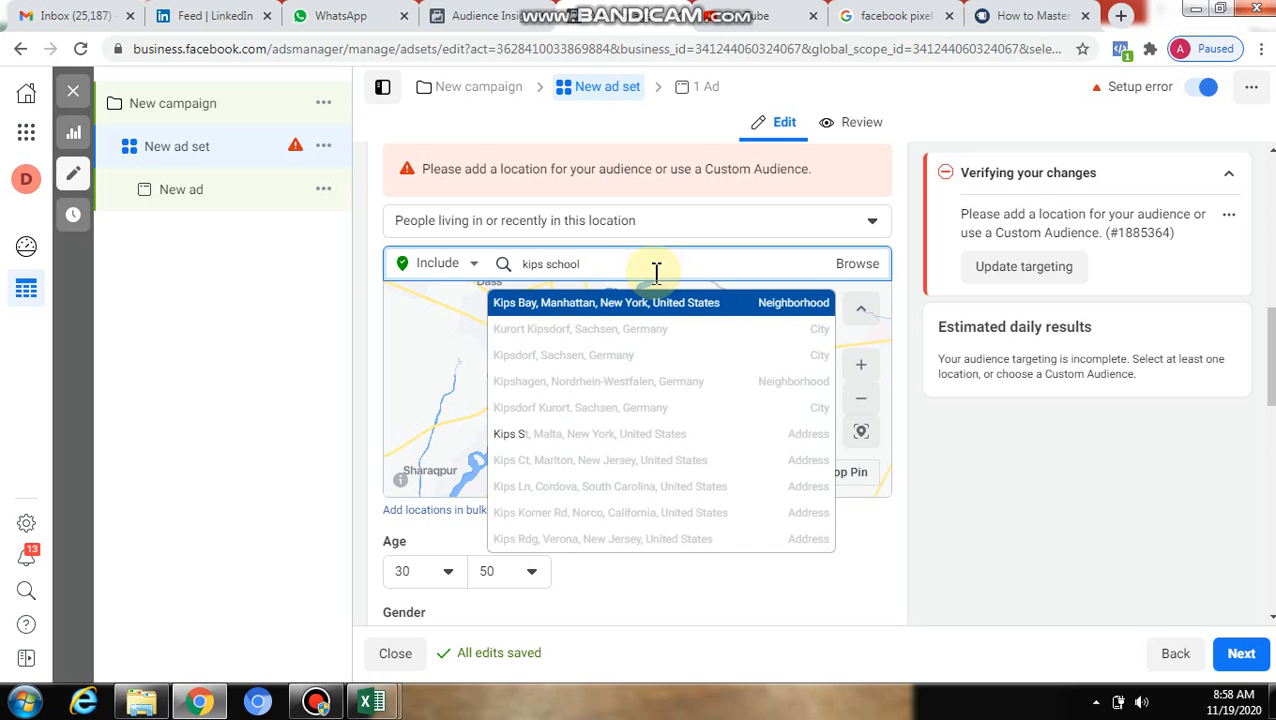
type("s")
key("BackSpace")
type("ss")
key("BackSpace")
type("yst")
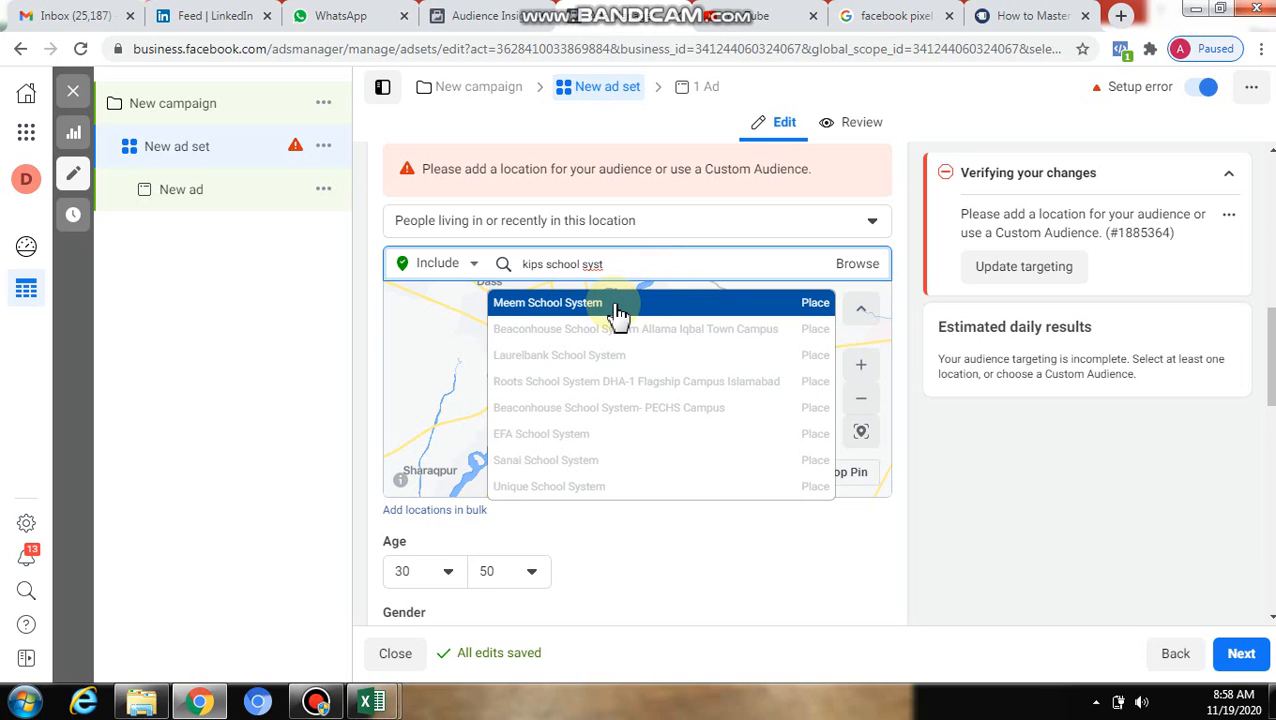
type("em")
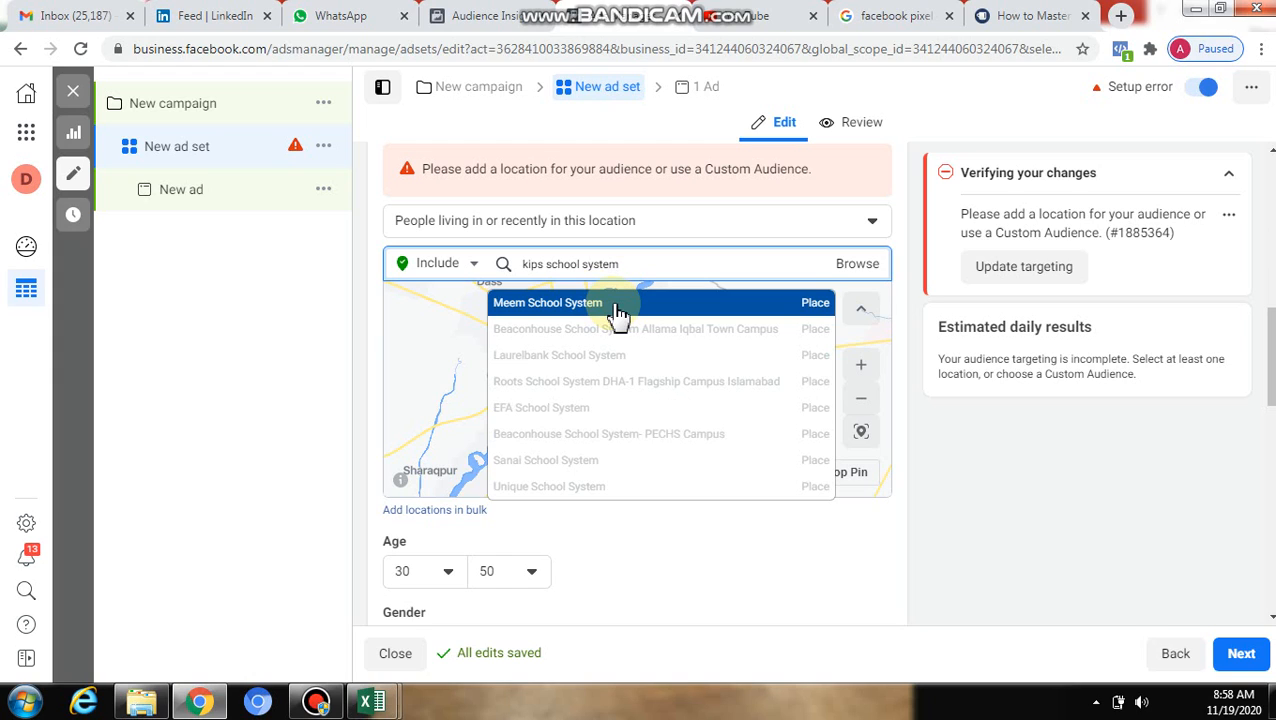
Shorten the location search to "kips school" and include KIPS School Canal Side Campus as a targeted location
key("BackSpace")
key("BackSpace")
key("BackSpace")
key("BackSpace")
key("BackSpace")
key("BackSpace")
key("BackSpace")
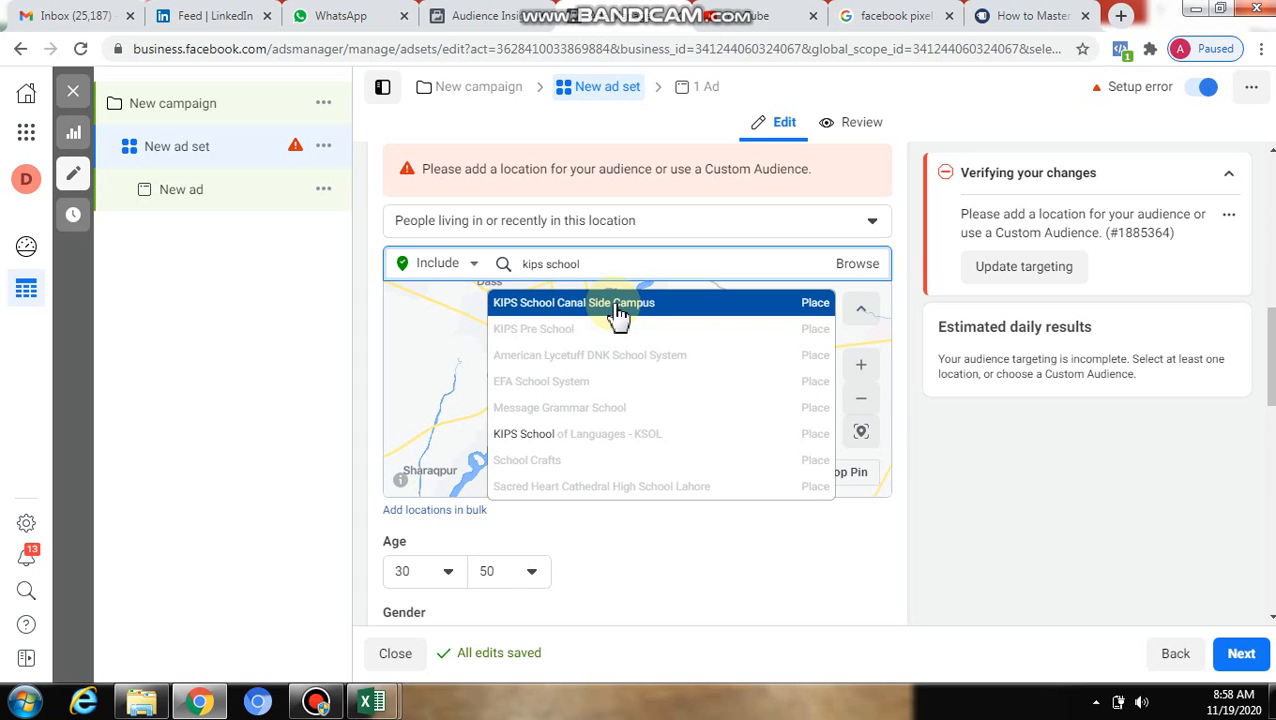
left_click(616, 308)
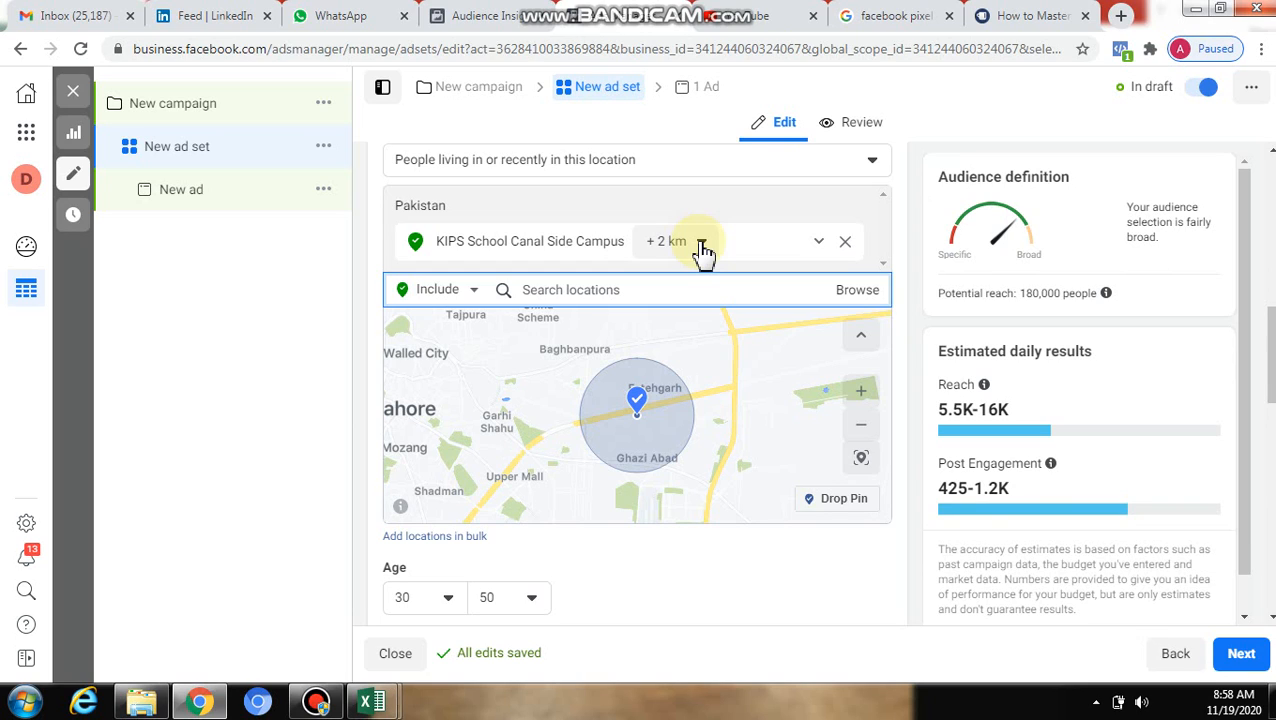
Set the radius around KIPS School Canal Side Campus to 10 km
left_click(703, 246)
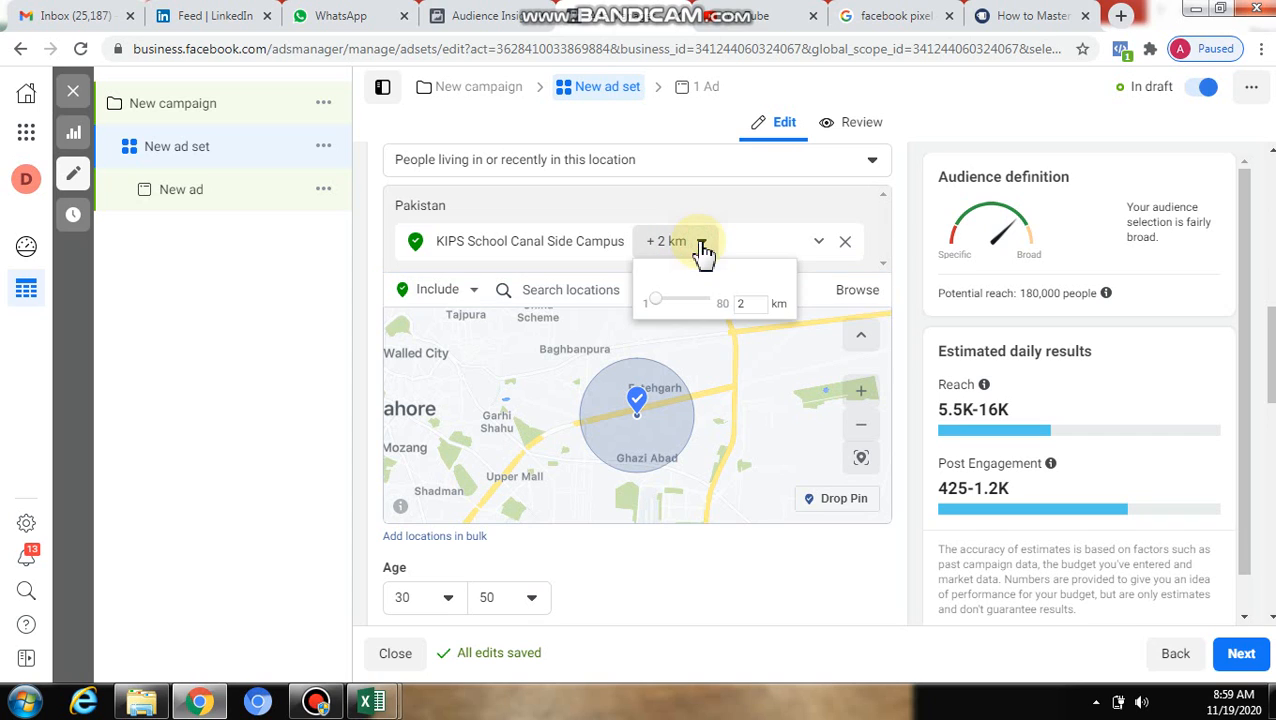
left_click(748, 307)
key("BackSpace")
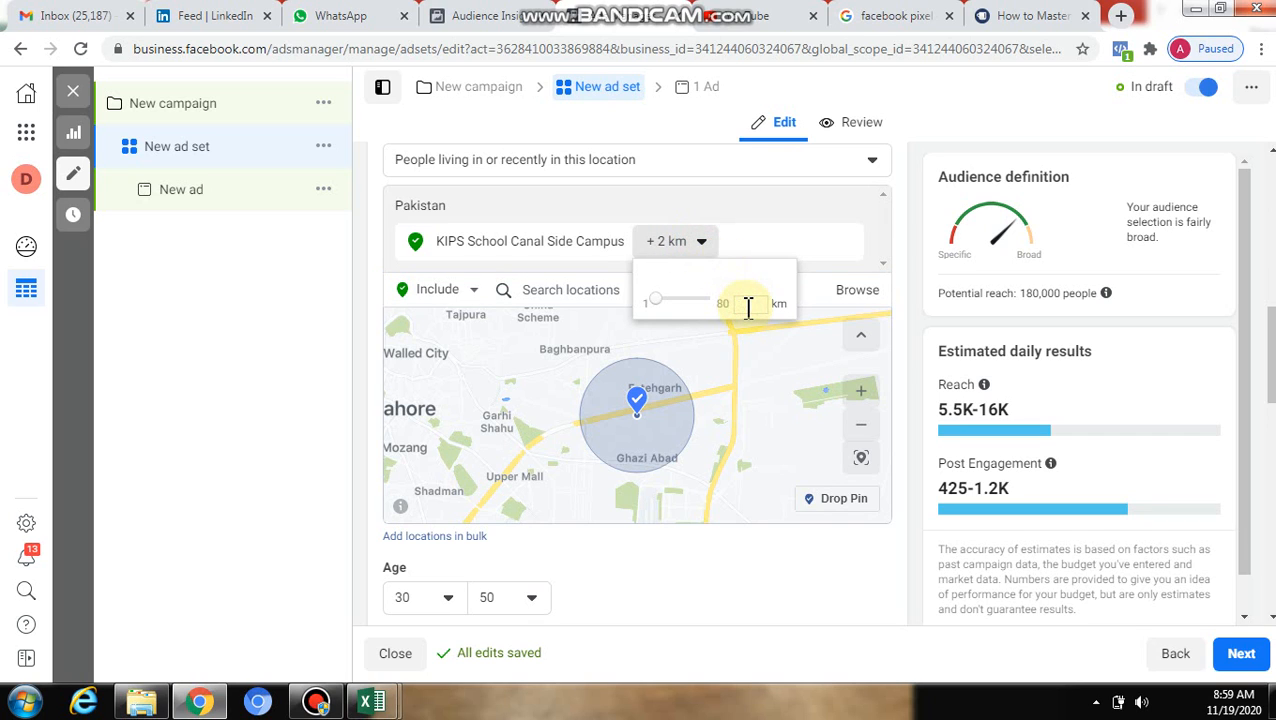
type("10")
key("Return")
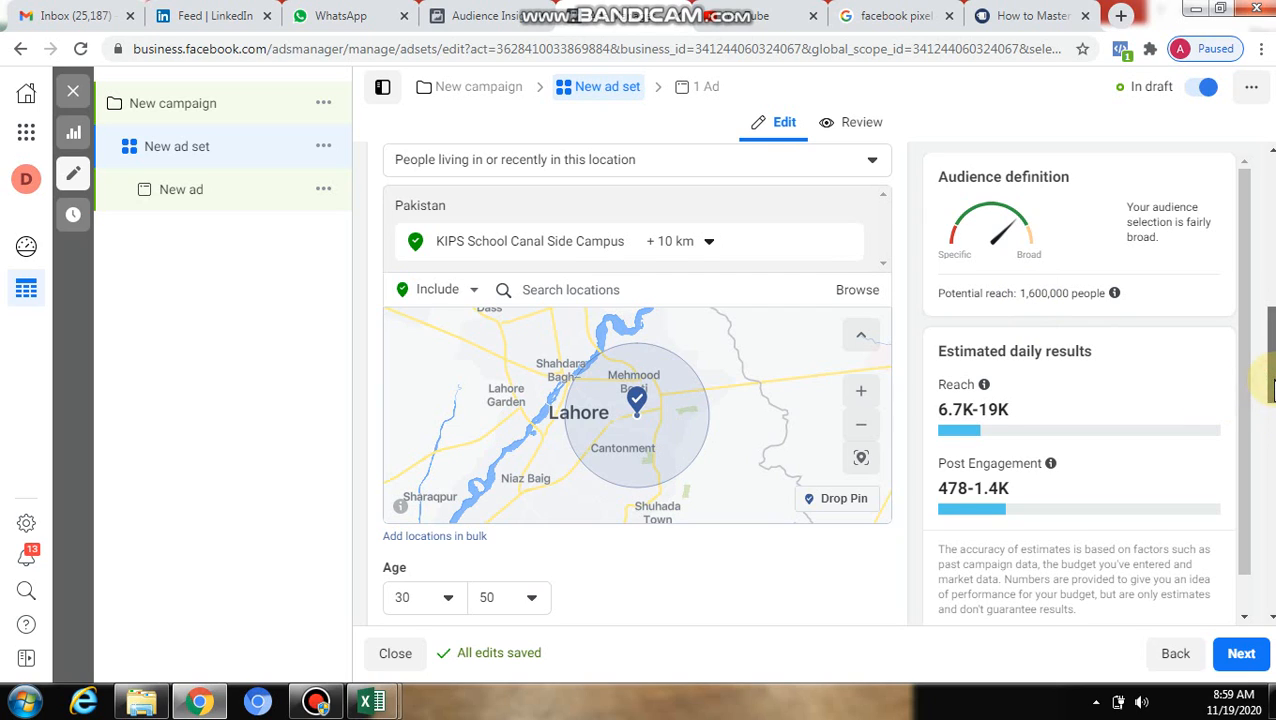
Search detailed targeting for "parent" and add the Parents (All) demographic
left_click_drag(1271, 390, 1271, 438)
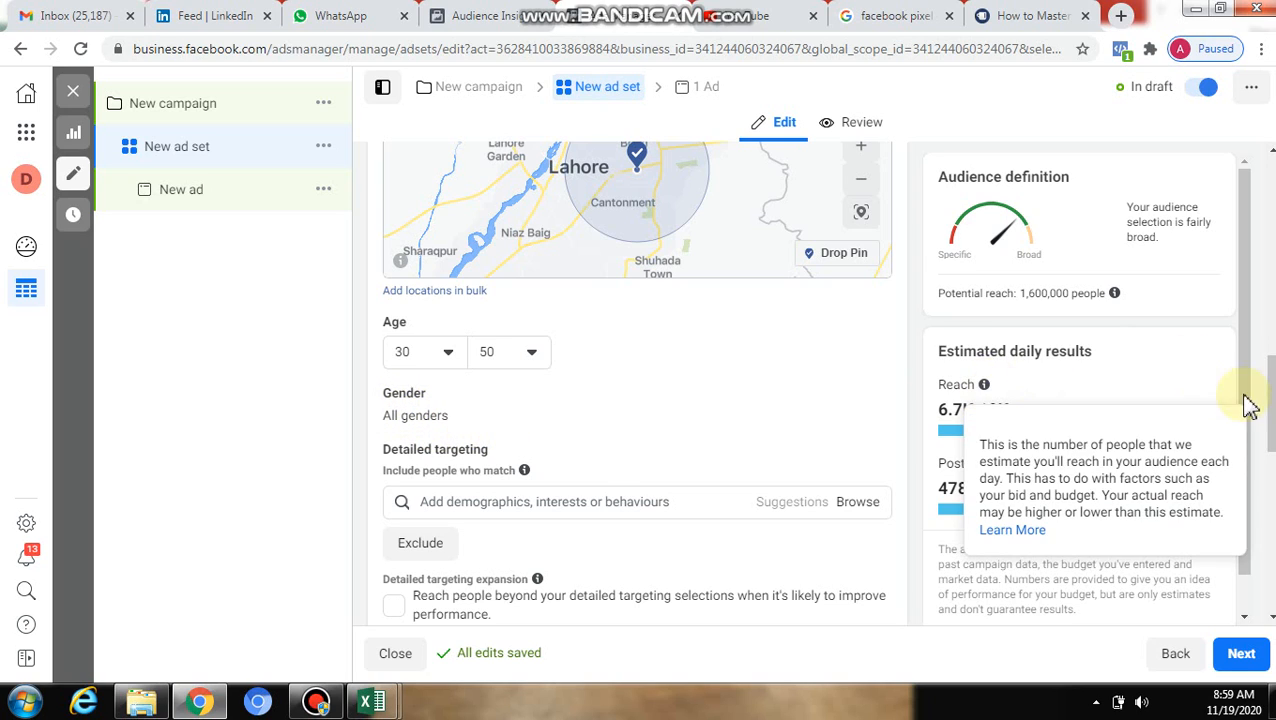
left_click_drag(1272, 408, 1272, 460)
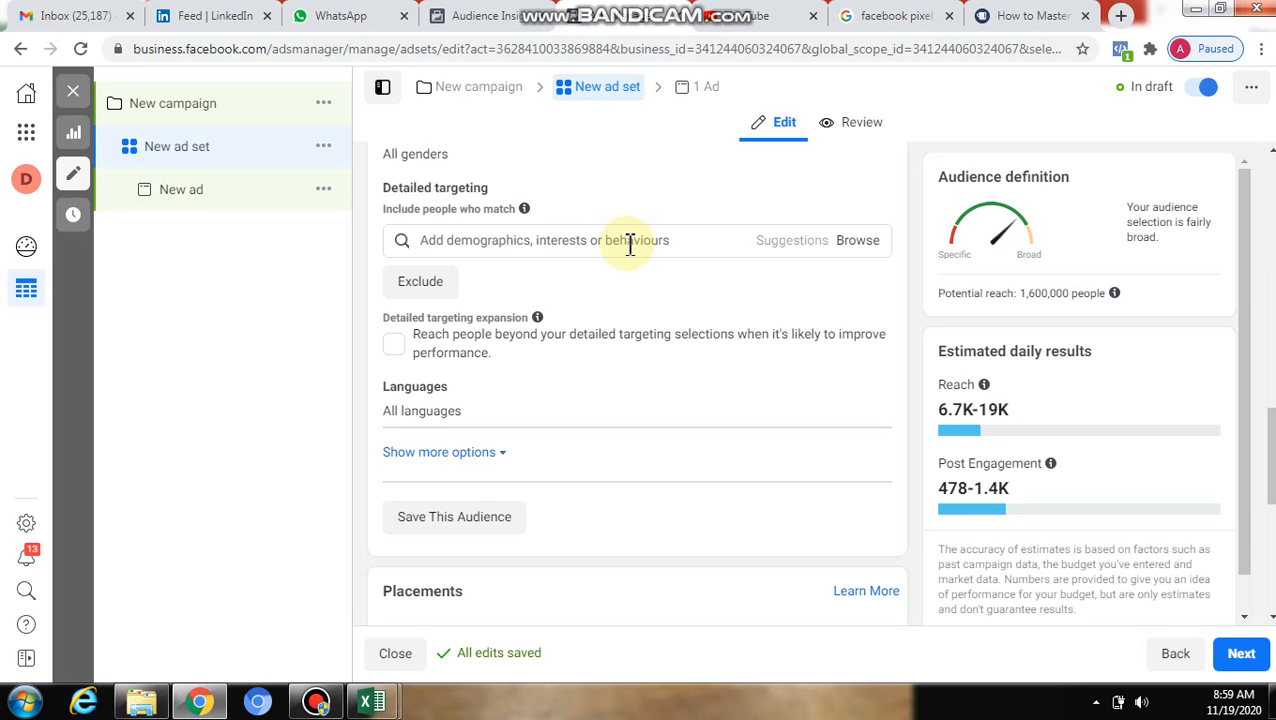
left_click(630, 243)
type("p")
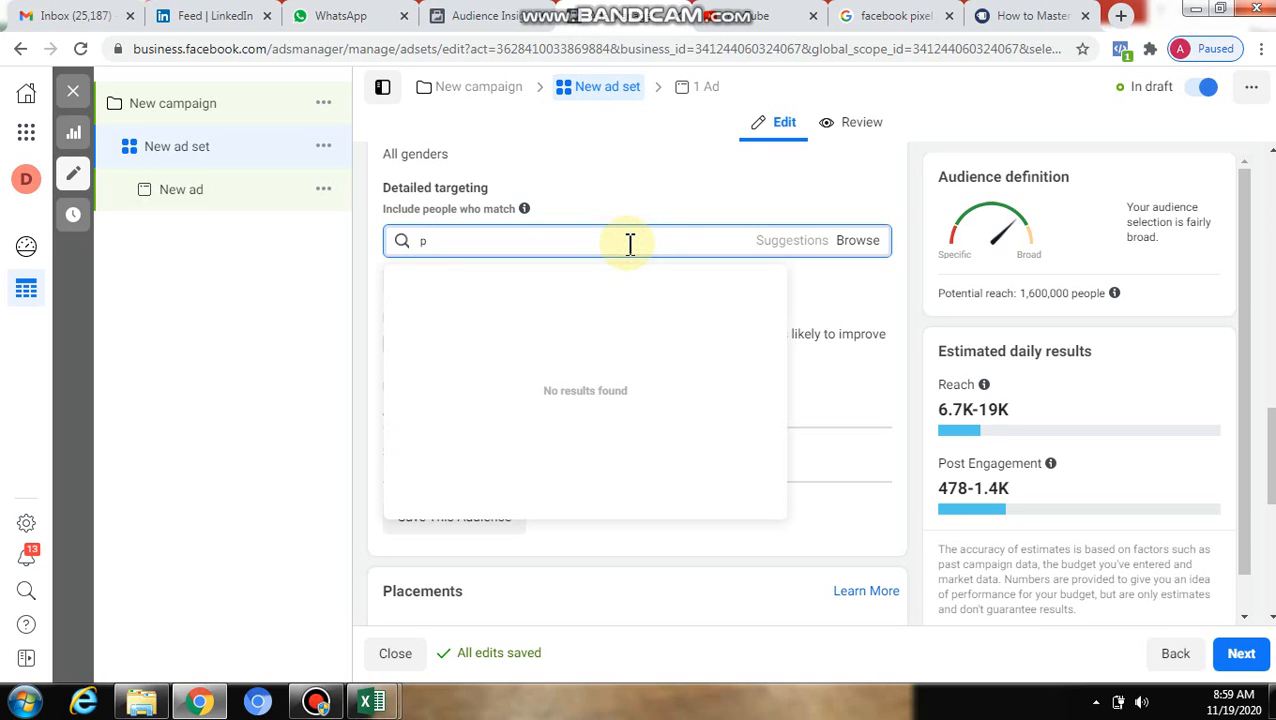
type("arent")
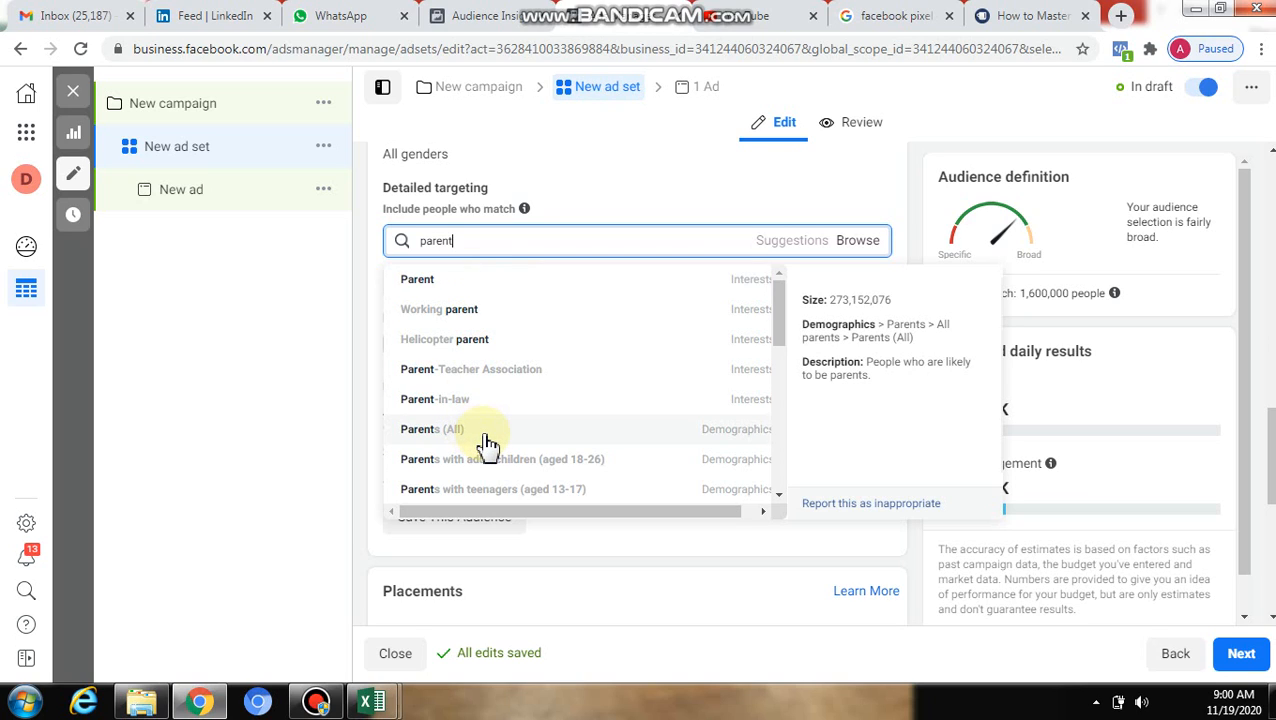
left_click(778, 497)
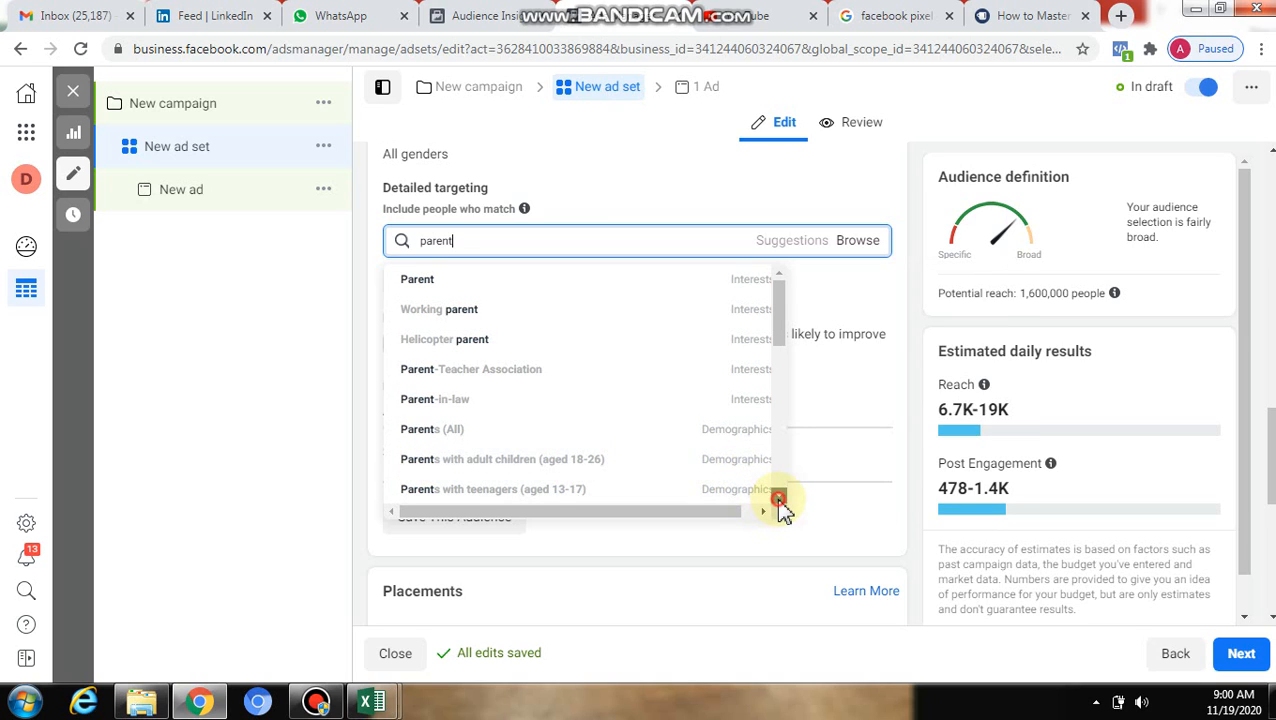
left_click(778, 497)
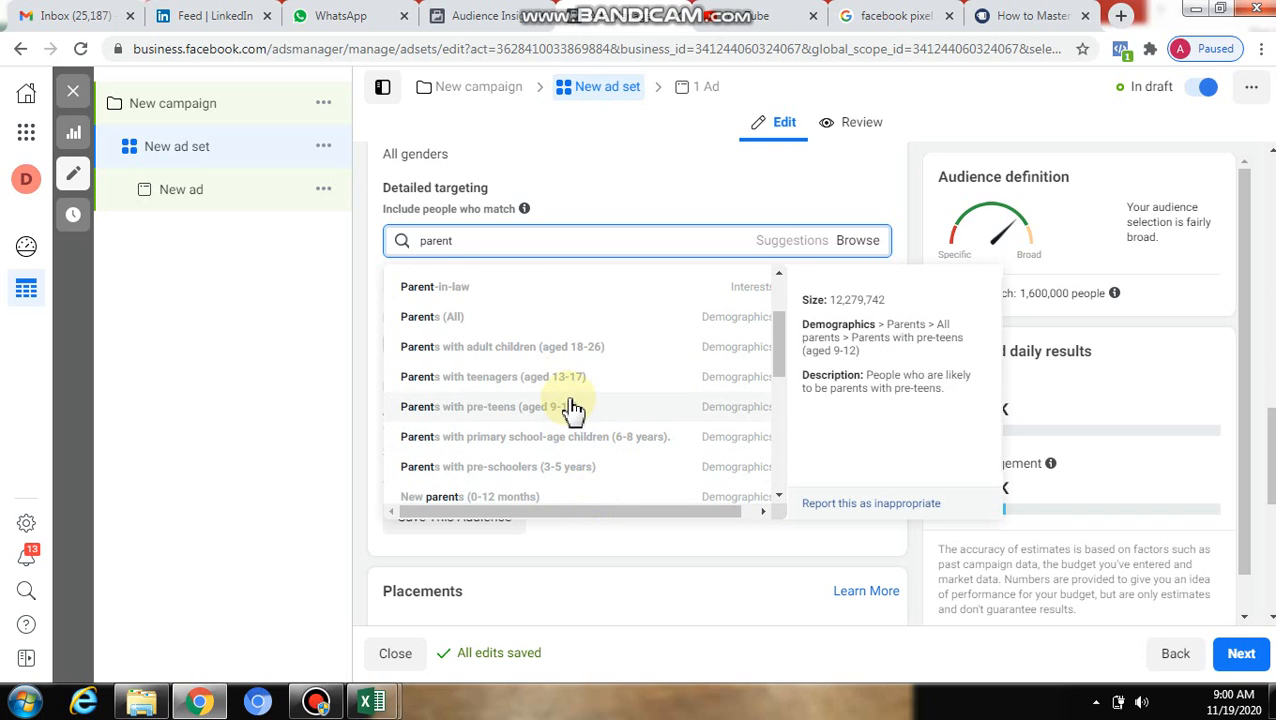
left_click(475, 325)
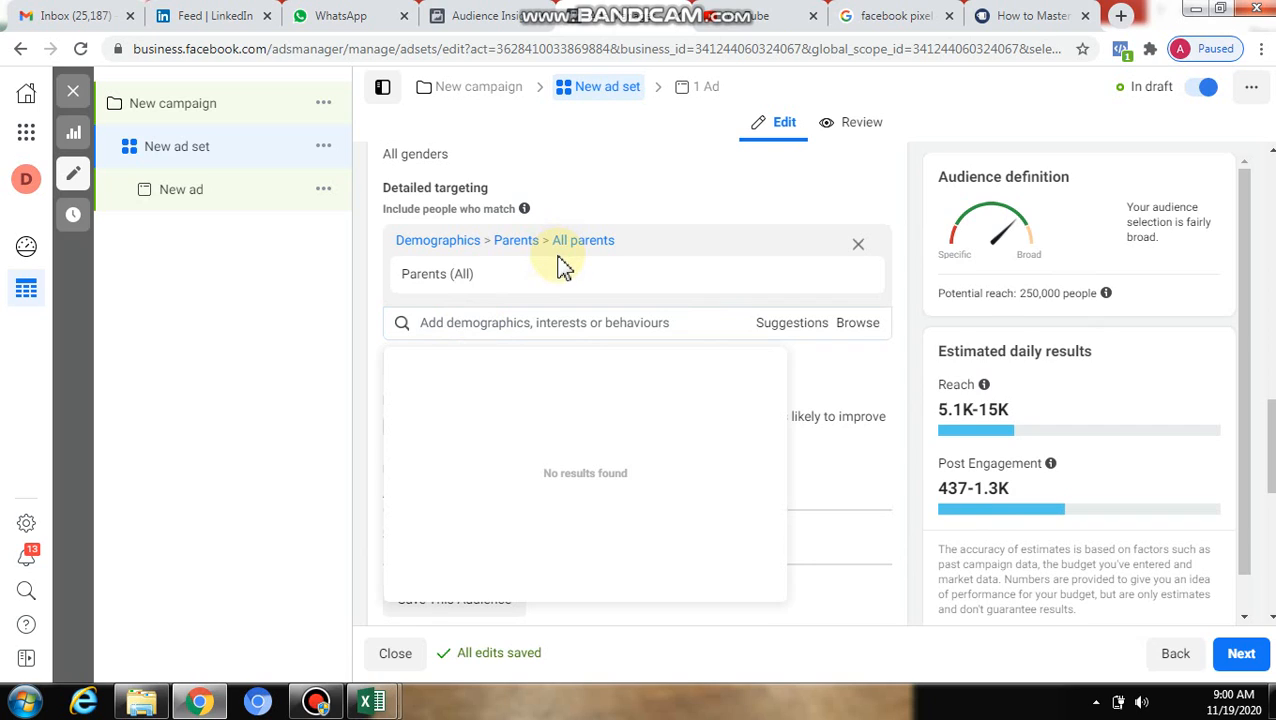
Search detailed targeting for "parenting" and add the Parenting (magazine) interest
mouse_move(563, 266)
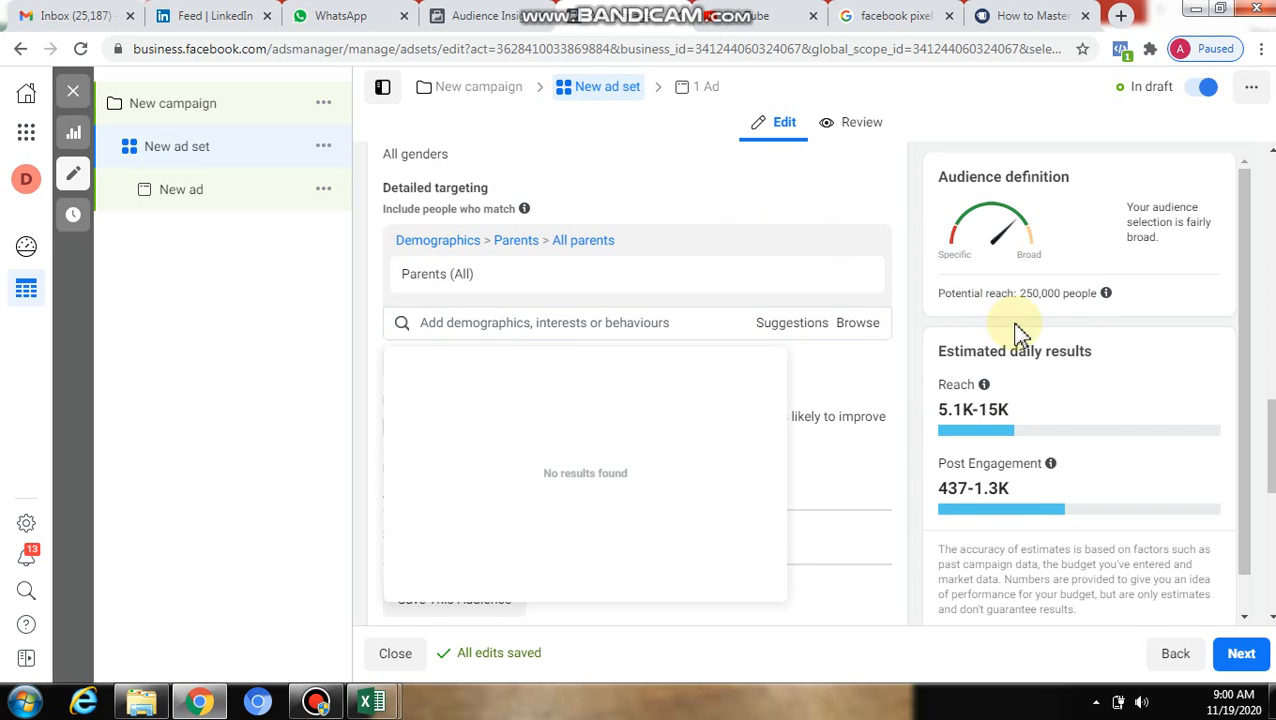
mouse_move(870, 251)
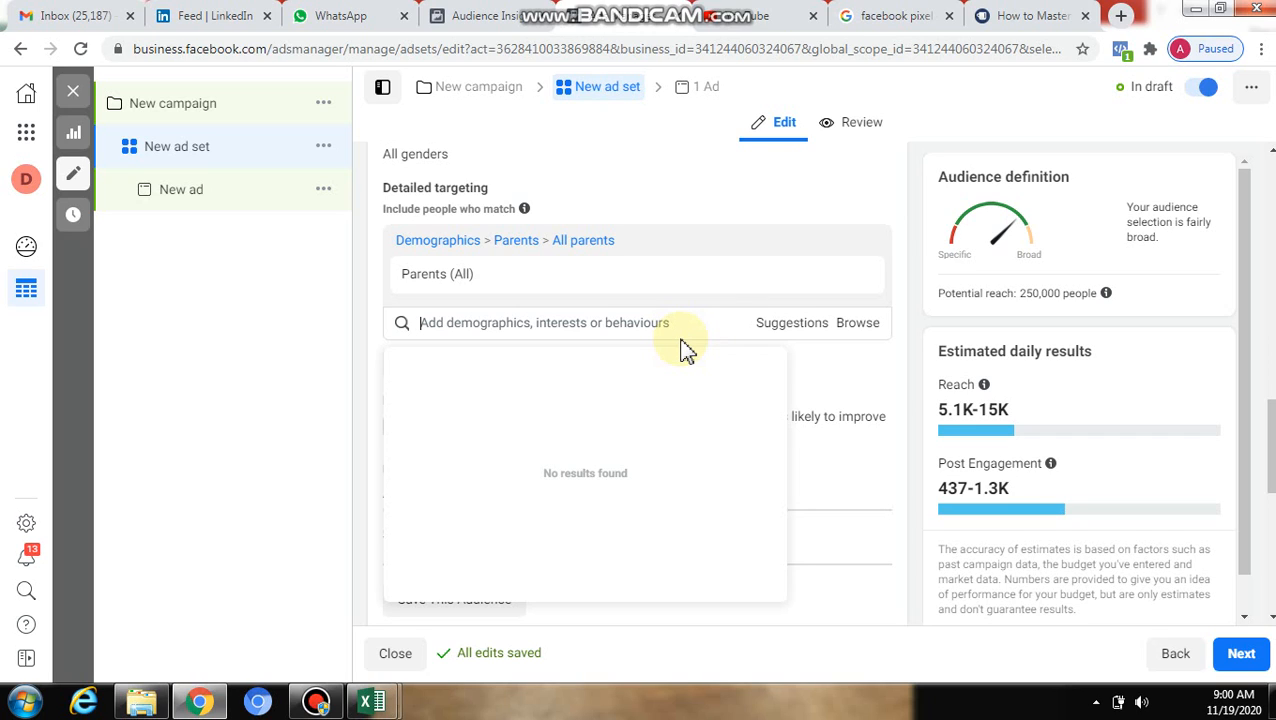
type("par")
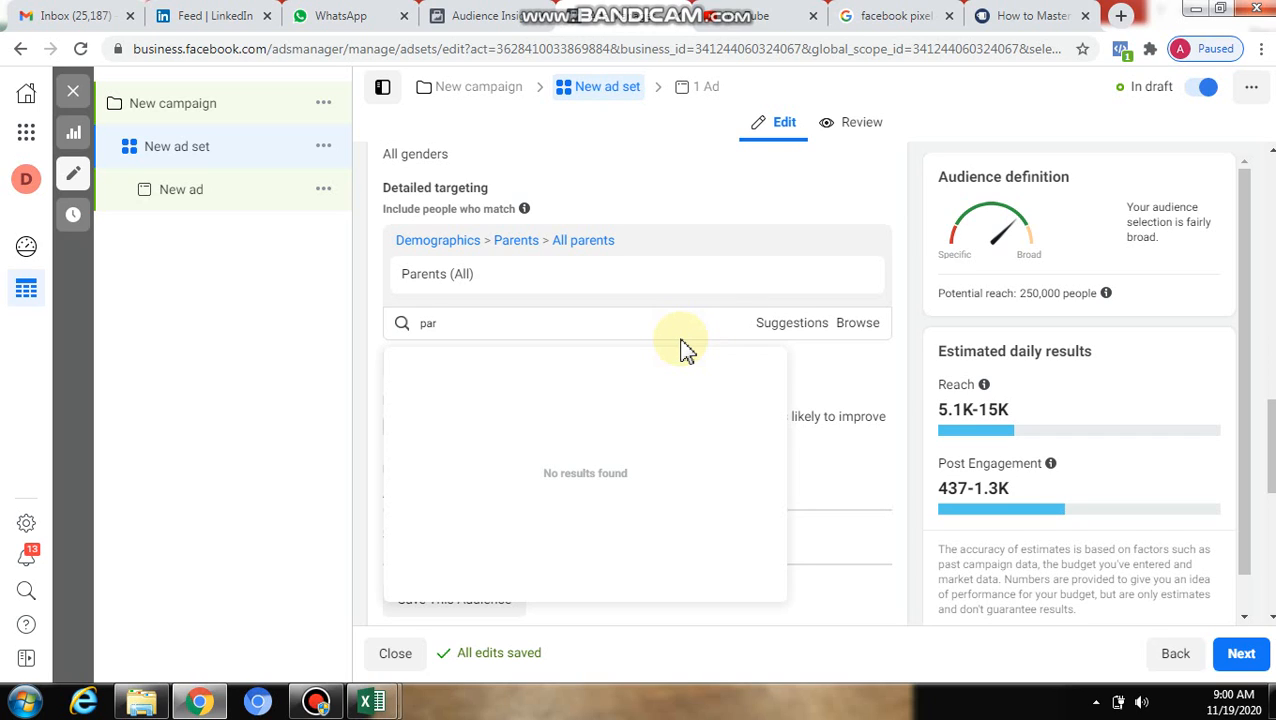
type("en")
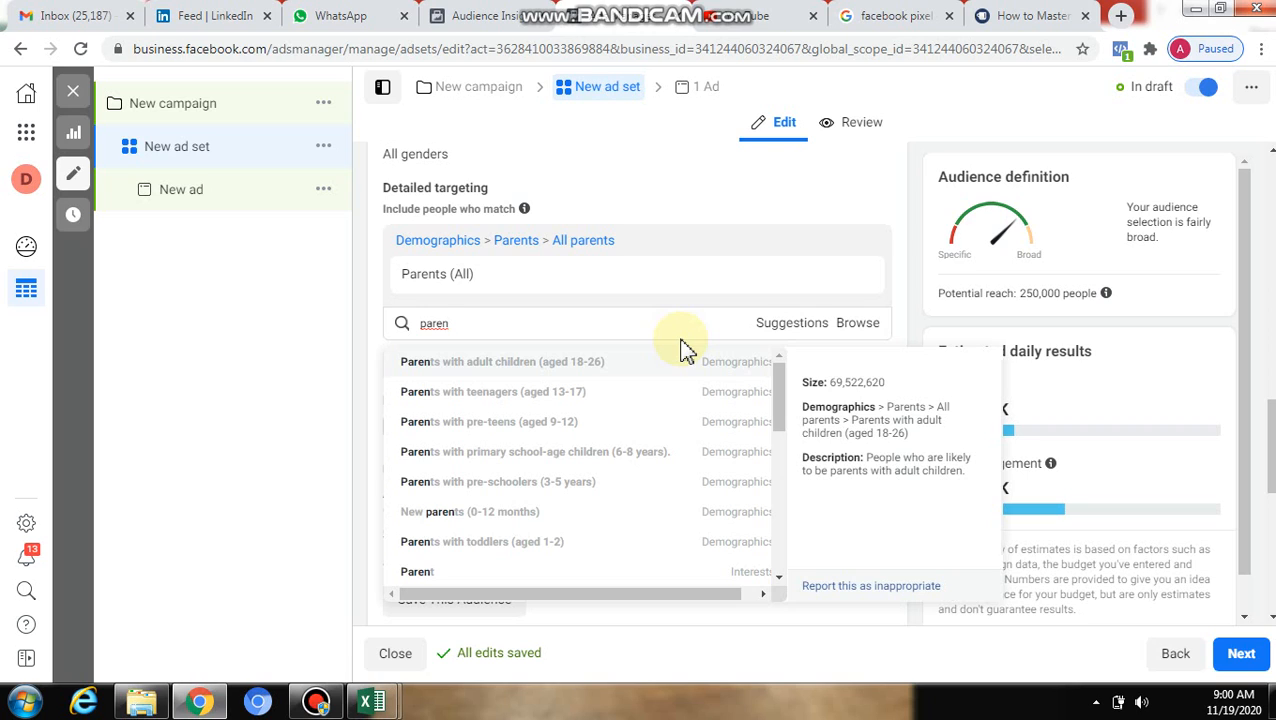
type("ting")
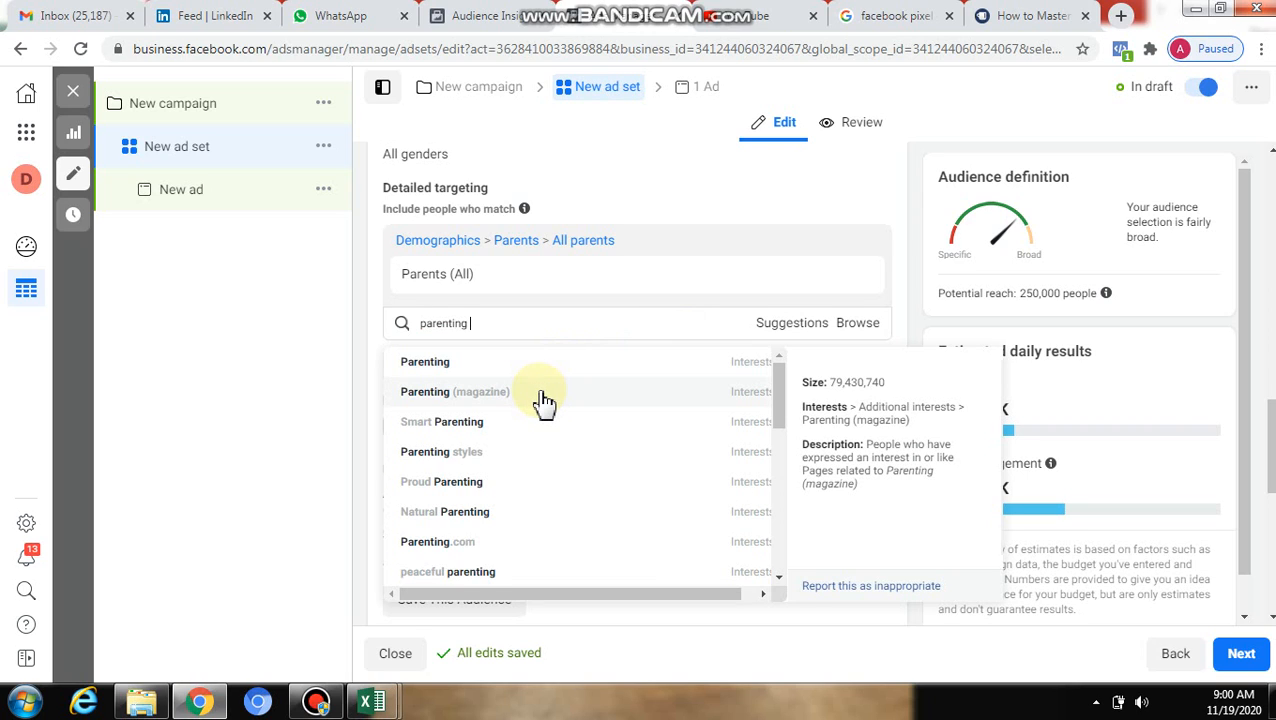
left_click(543, 396)
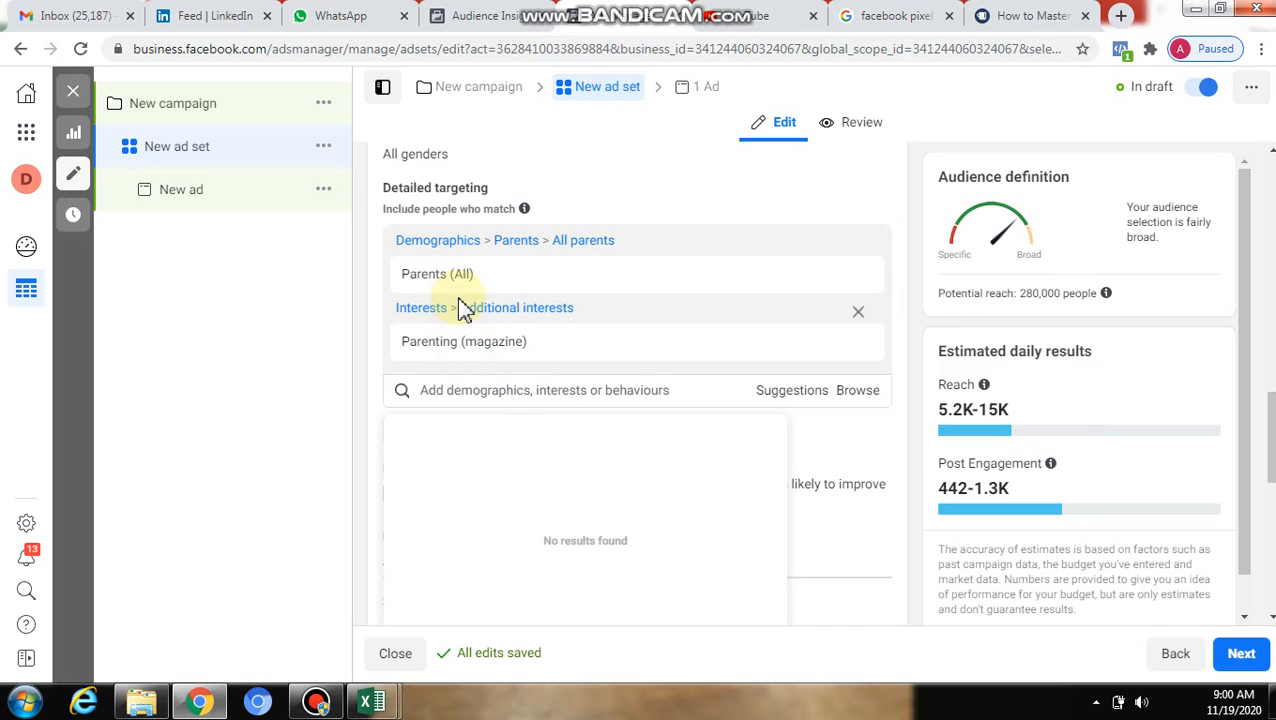
Search detailed targeting for "child develop" and add the Child development interest
mouse_move(470, 358)
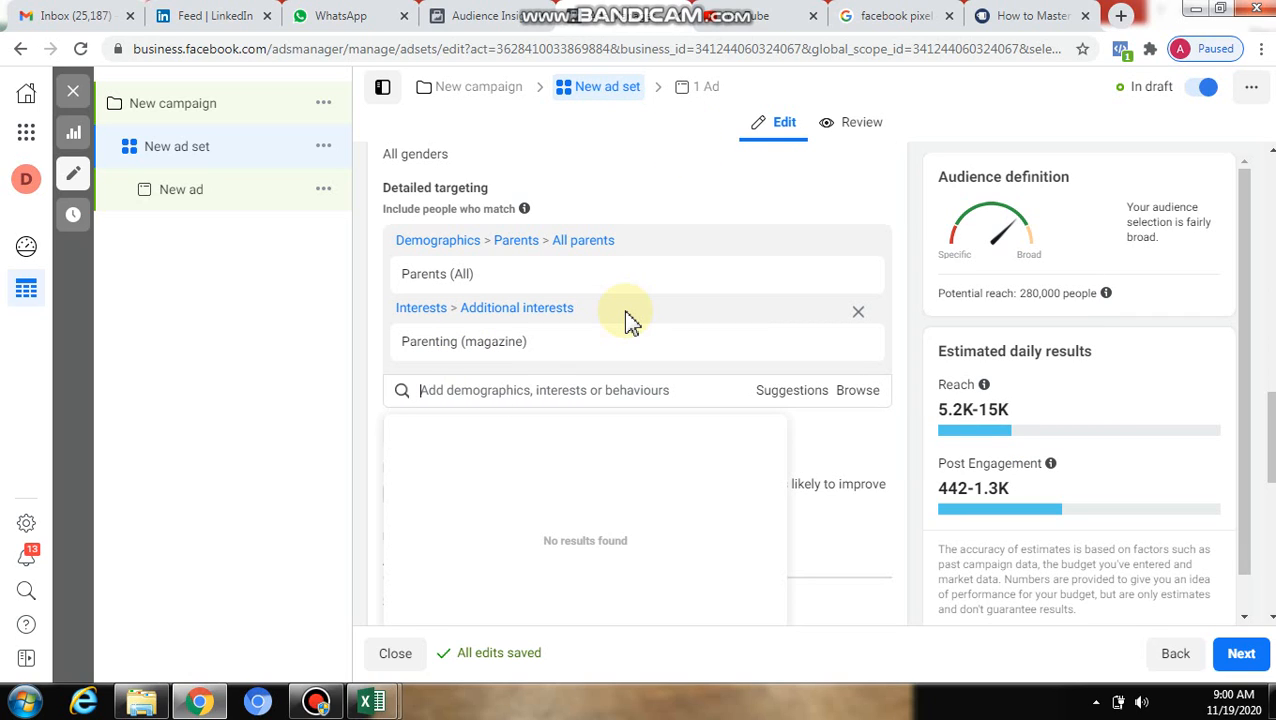
type("child de")
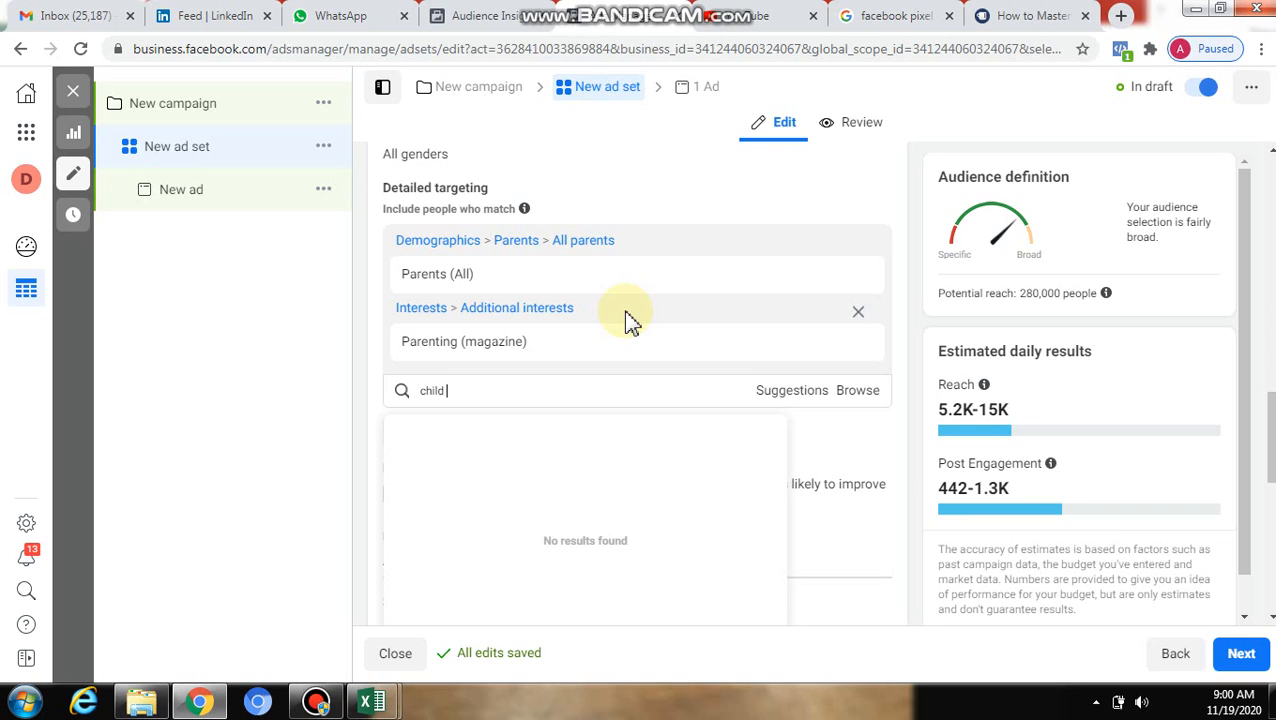
type("lop")
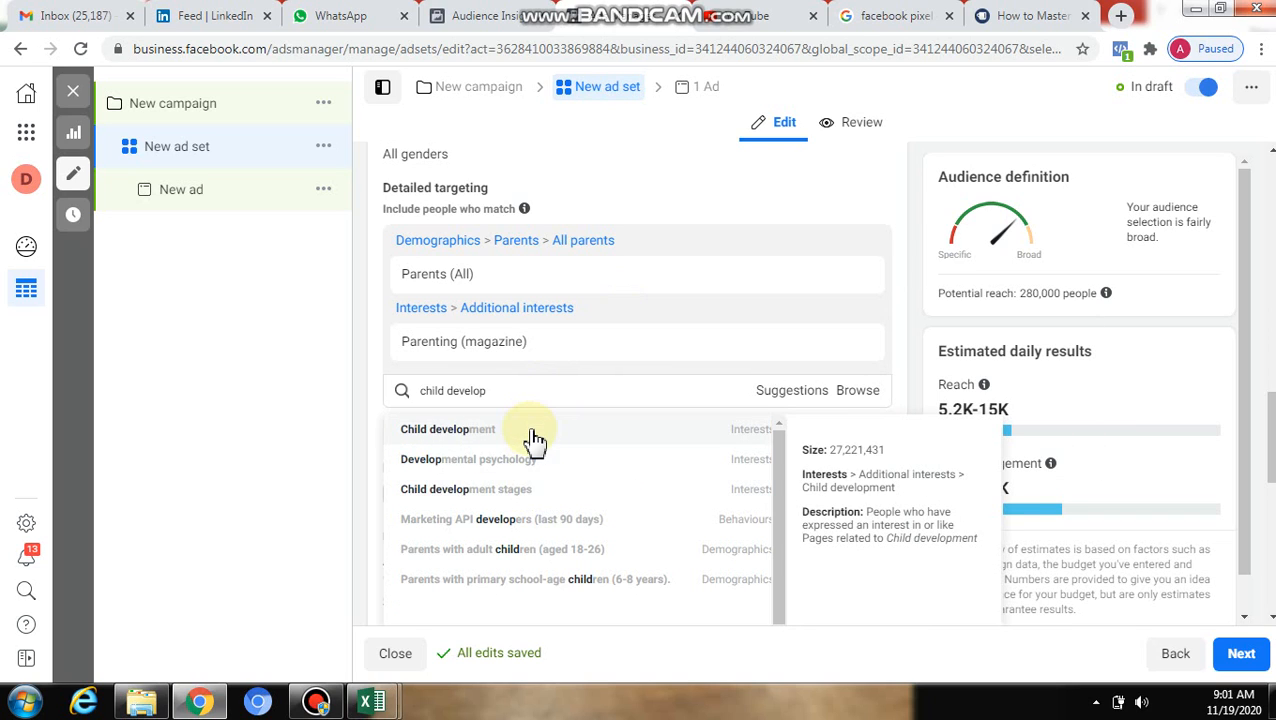
left_click(530, 431)
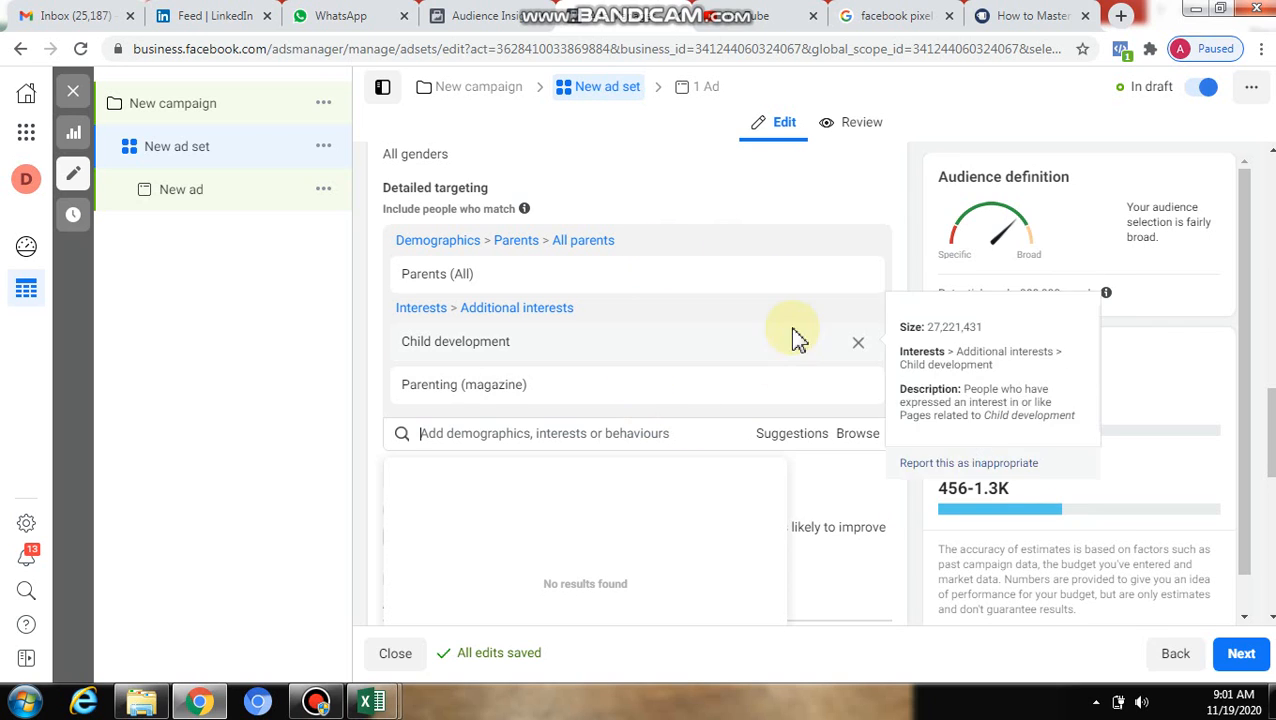
Look through the suggested detailed targeting options related to the selected parent and child interests, then close the suggestions
mouse_move(828, 357)
left_click(795, 440)
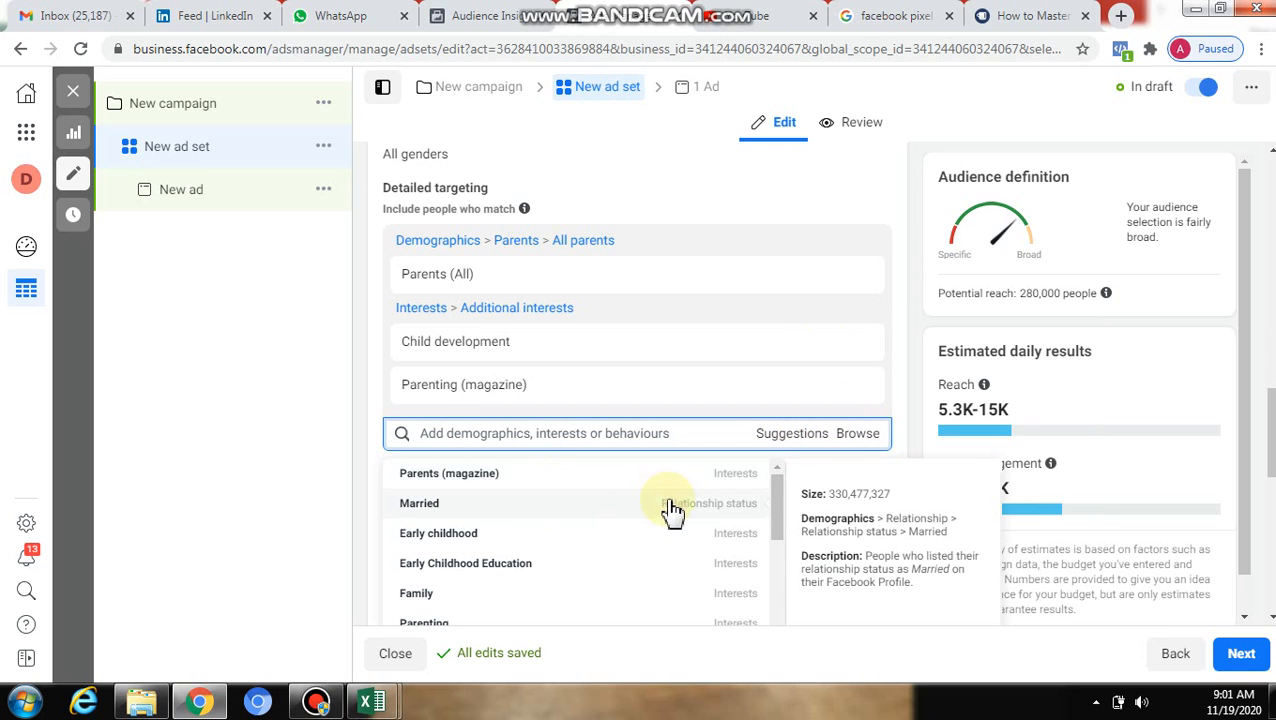
left_click_drag(775, 504, 776, 558)
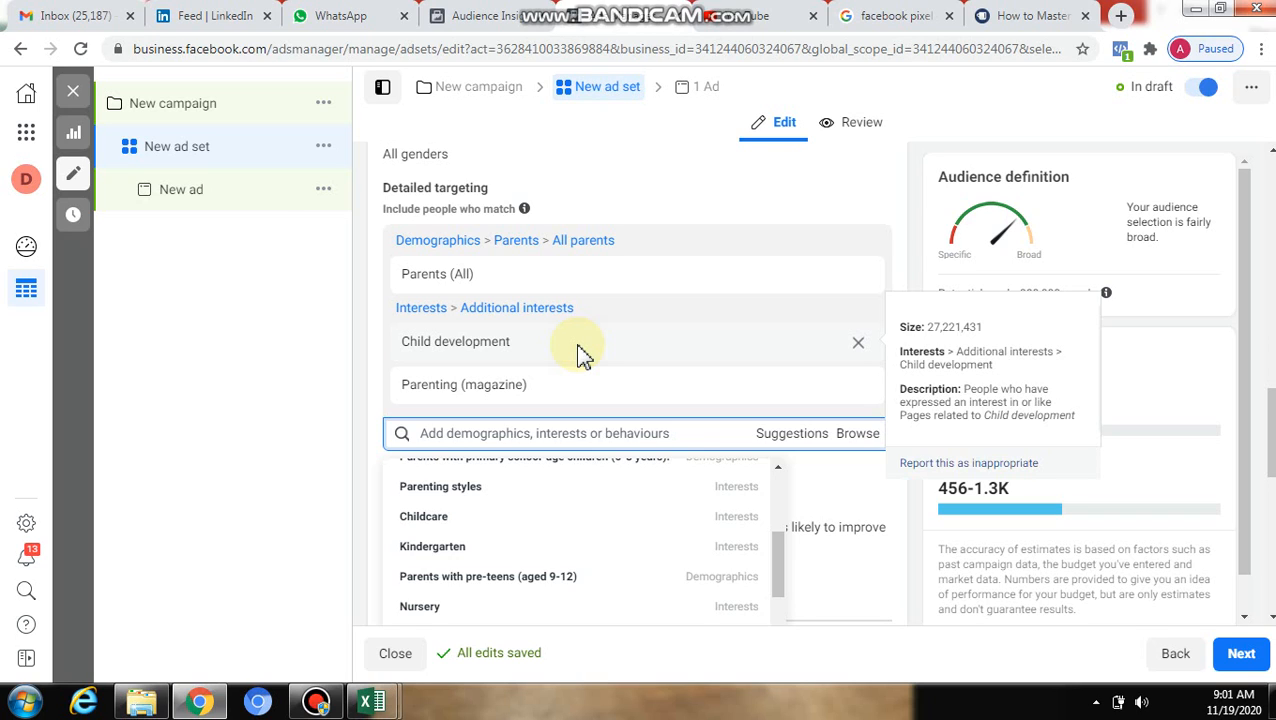
left_click_drag(578, 347, 713, 187)
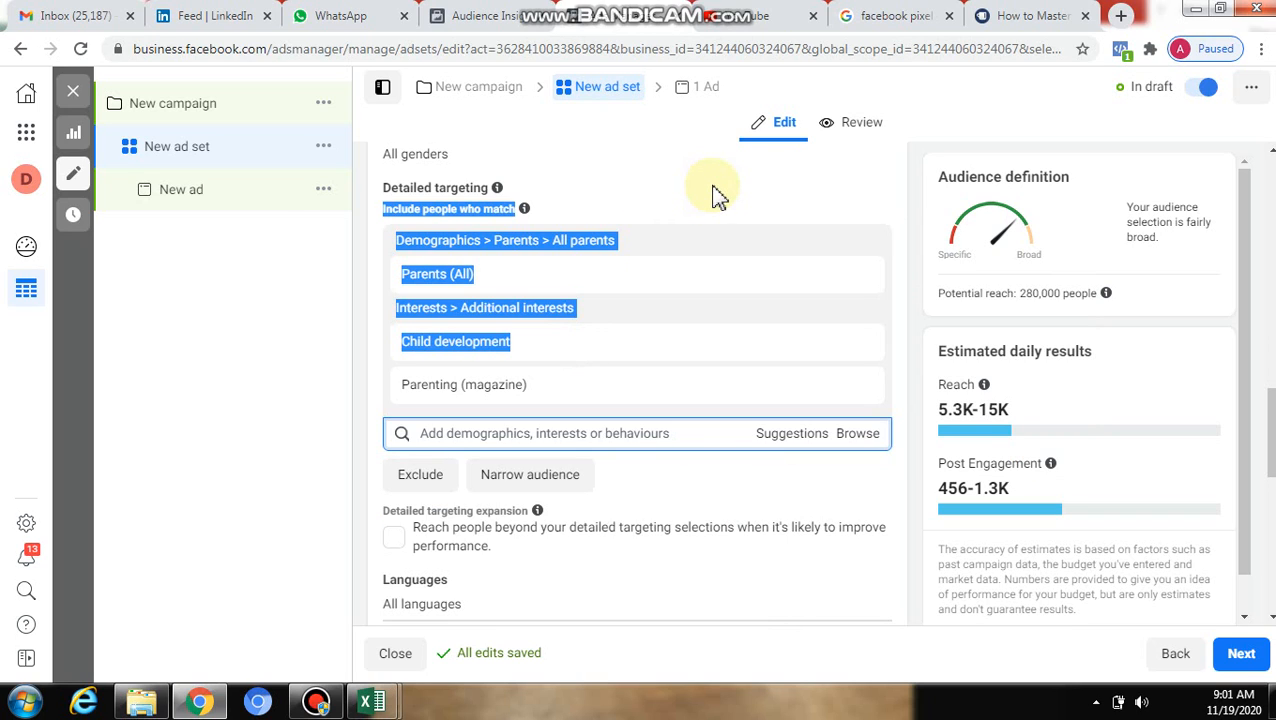
left_click(713, 187)
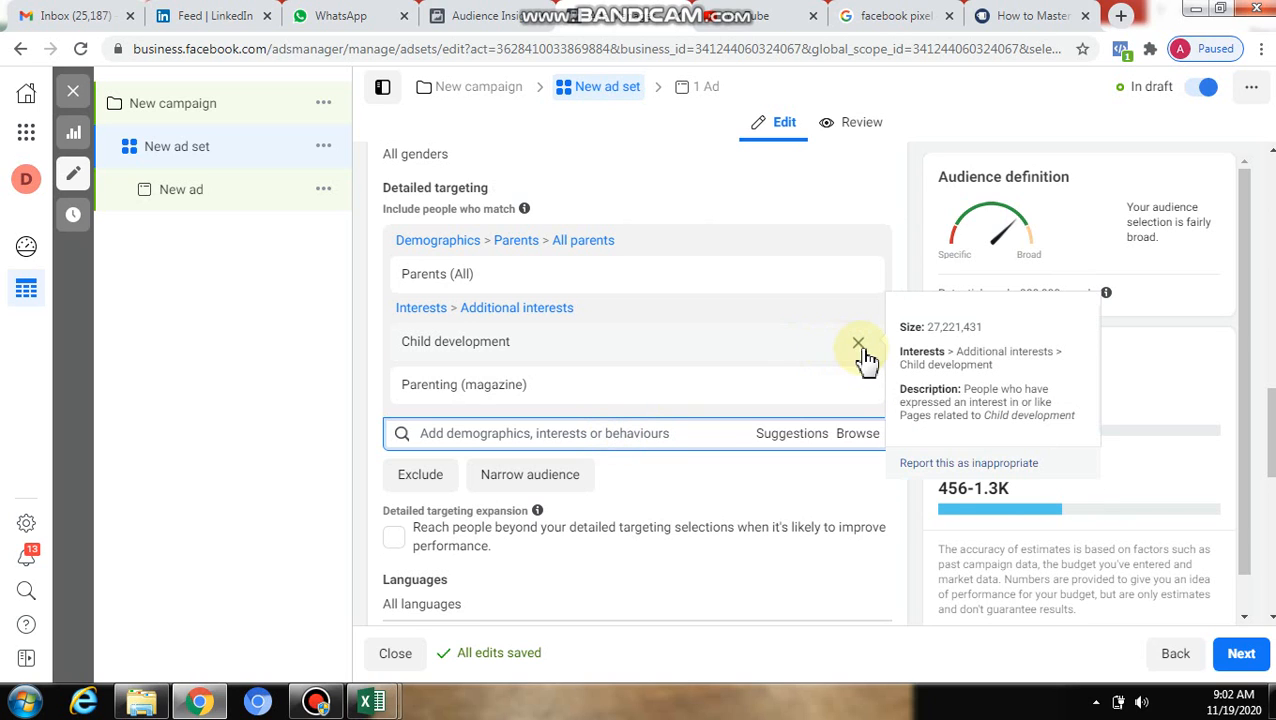
Remove the Child development and Parenting (magazine) interests from detailed targeting
left_click(859, 346)
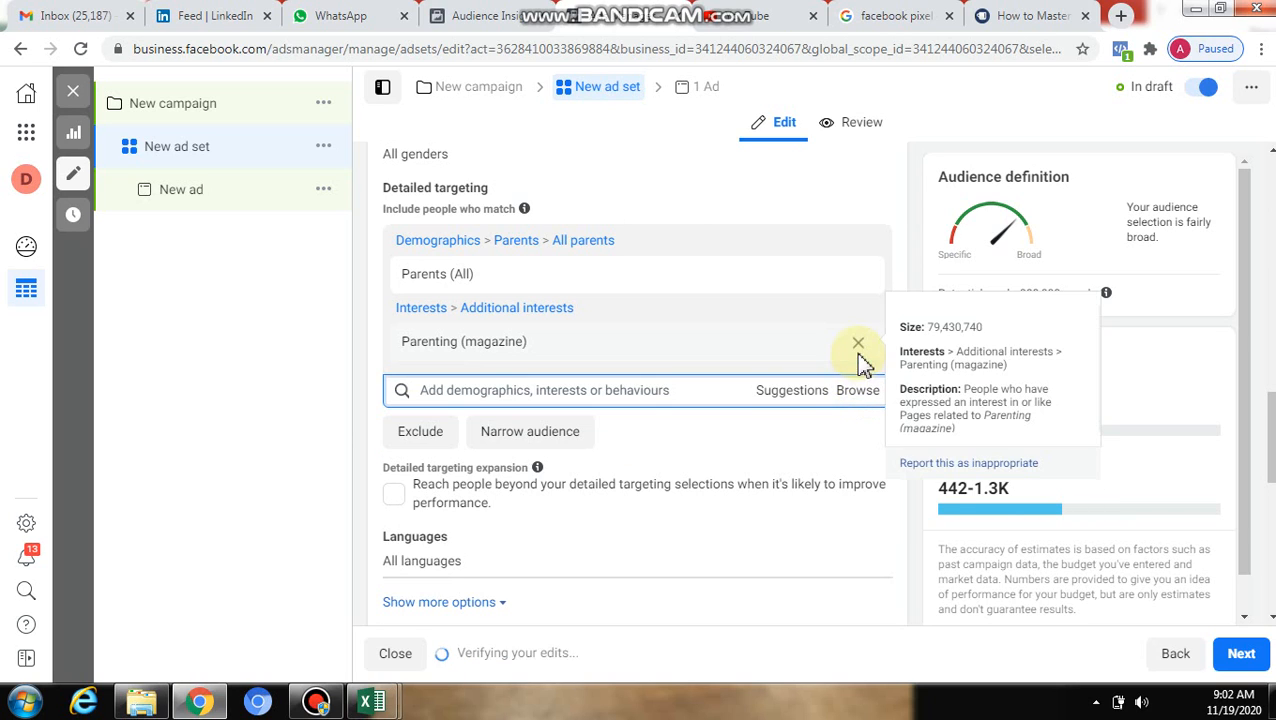
left_click(858, 344)
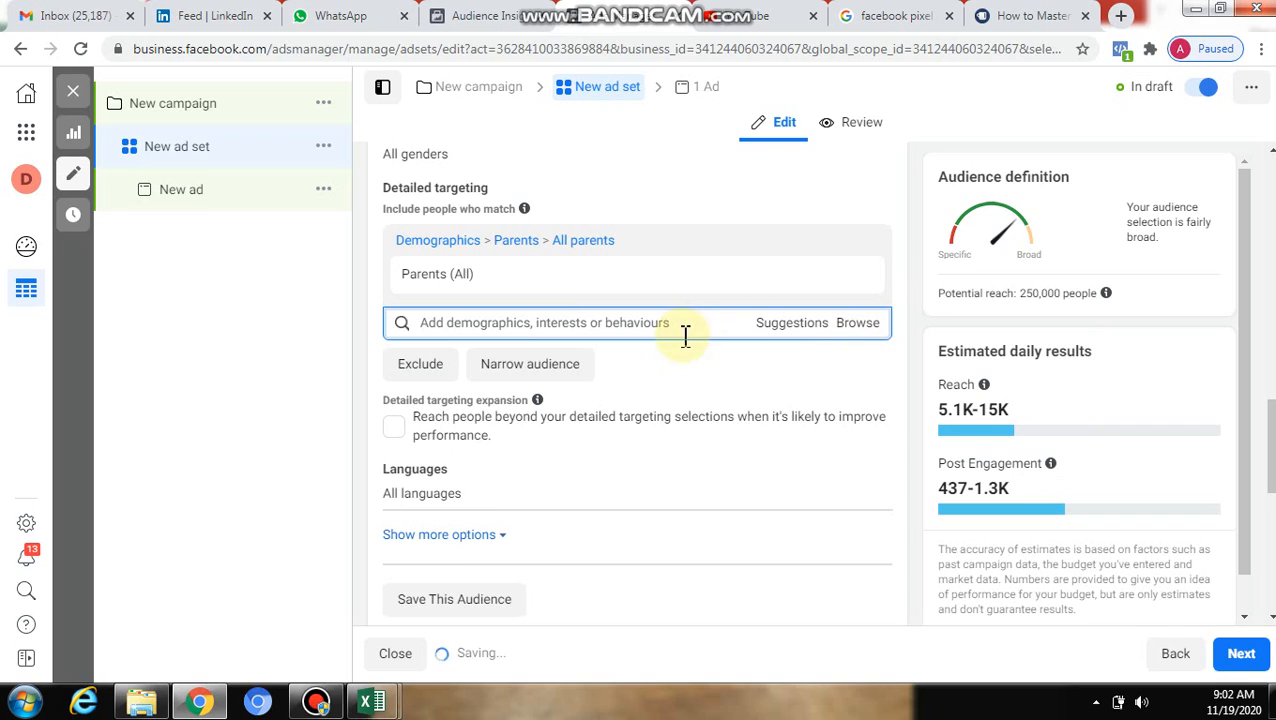
Search detailed targeting for "beaconhouse schoo" and add Beaconhouse School System [Official] from the Schools/Universities category
type("be")
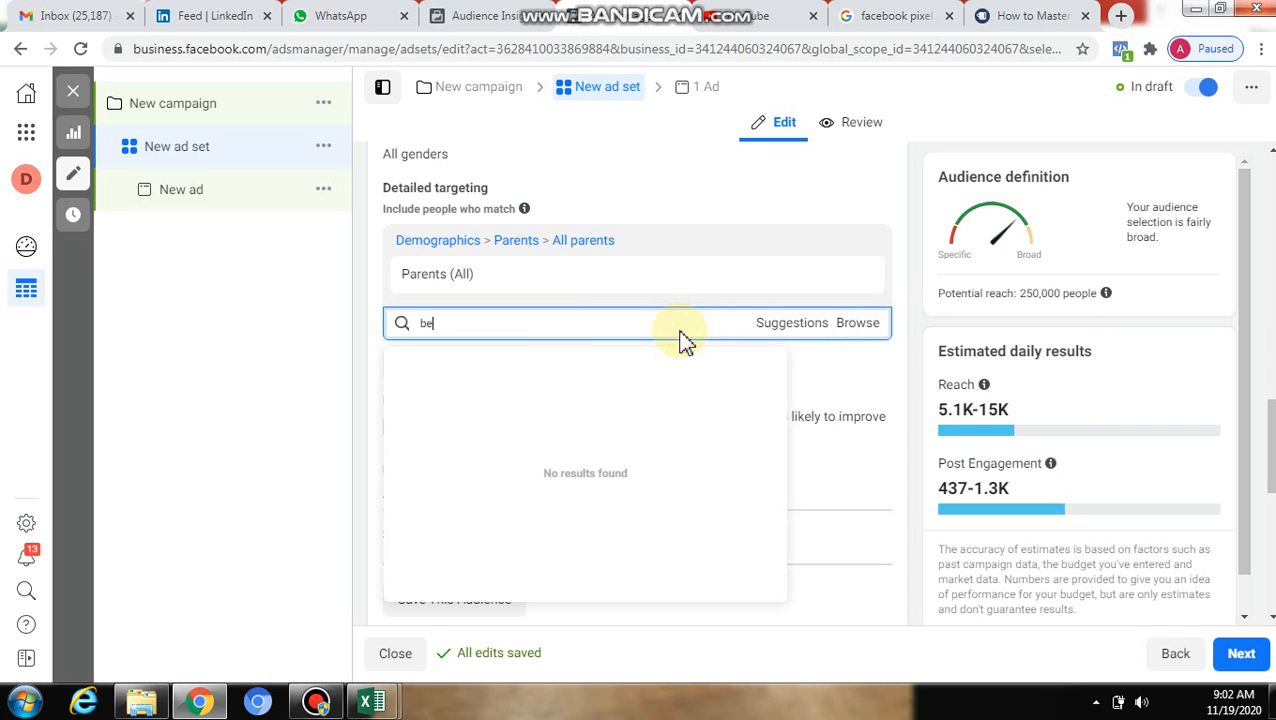
type("aconhouse schoo")
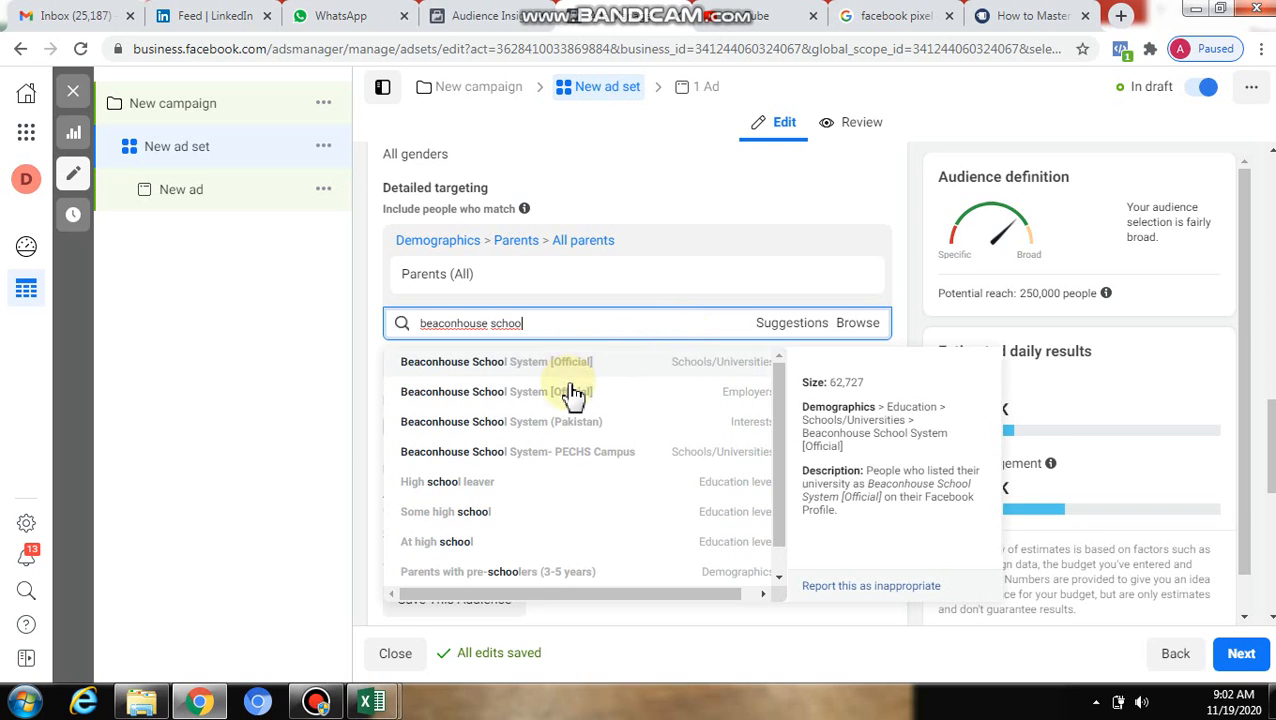
type("l")
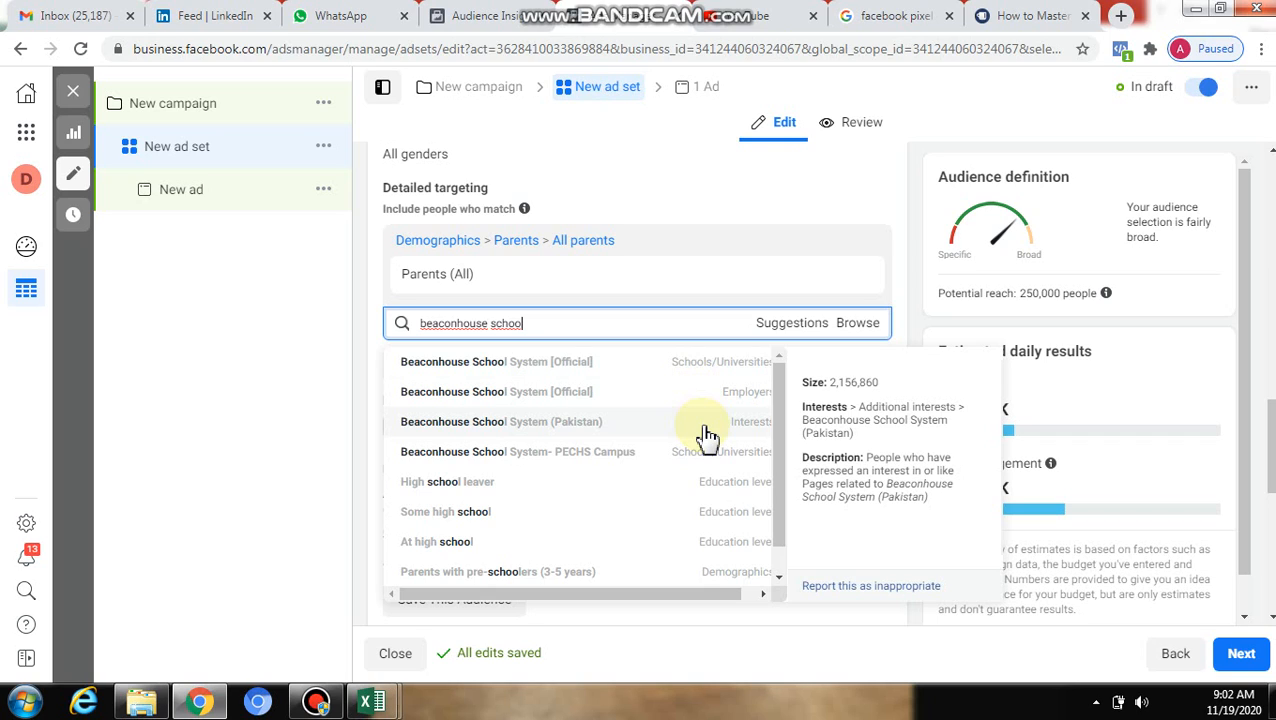
left_click(702, 372)
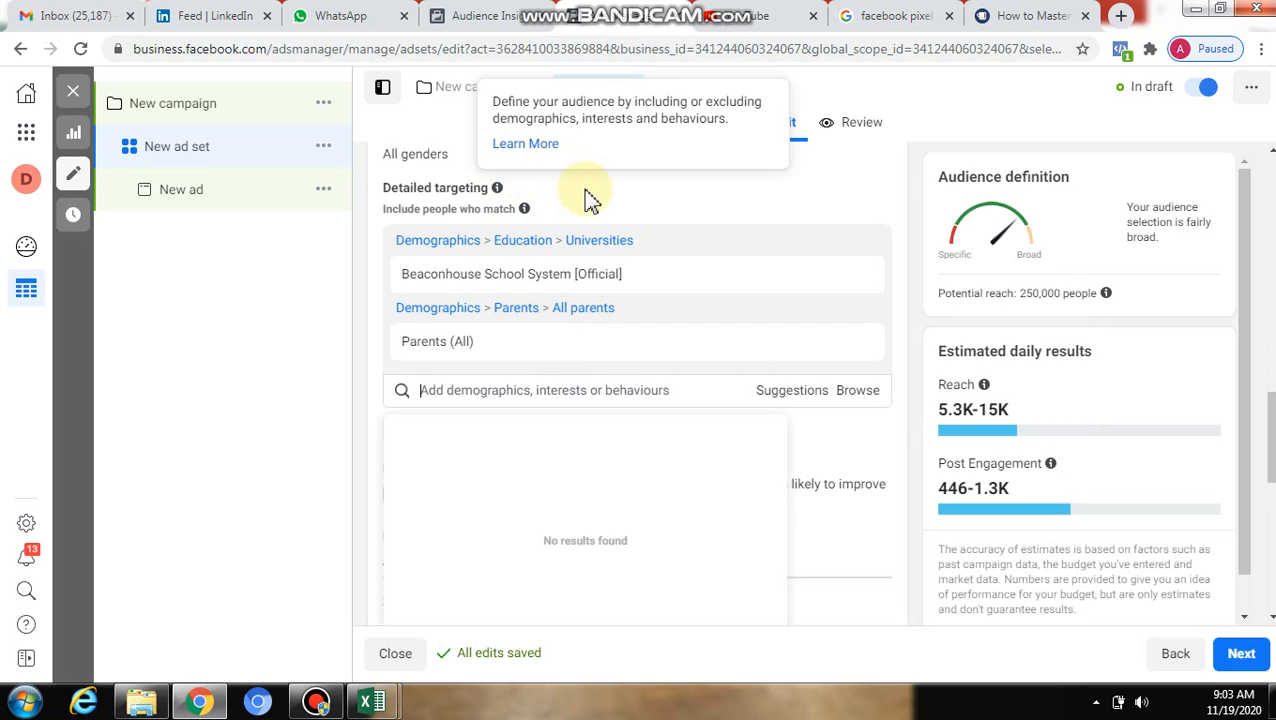
Search detailed targeting for "the city school" and add The City School Official from the Schools/Universities category
mouse_move(548, 288)
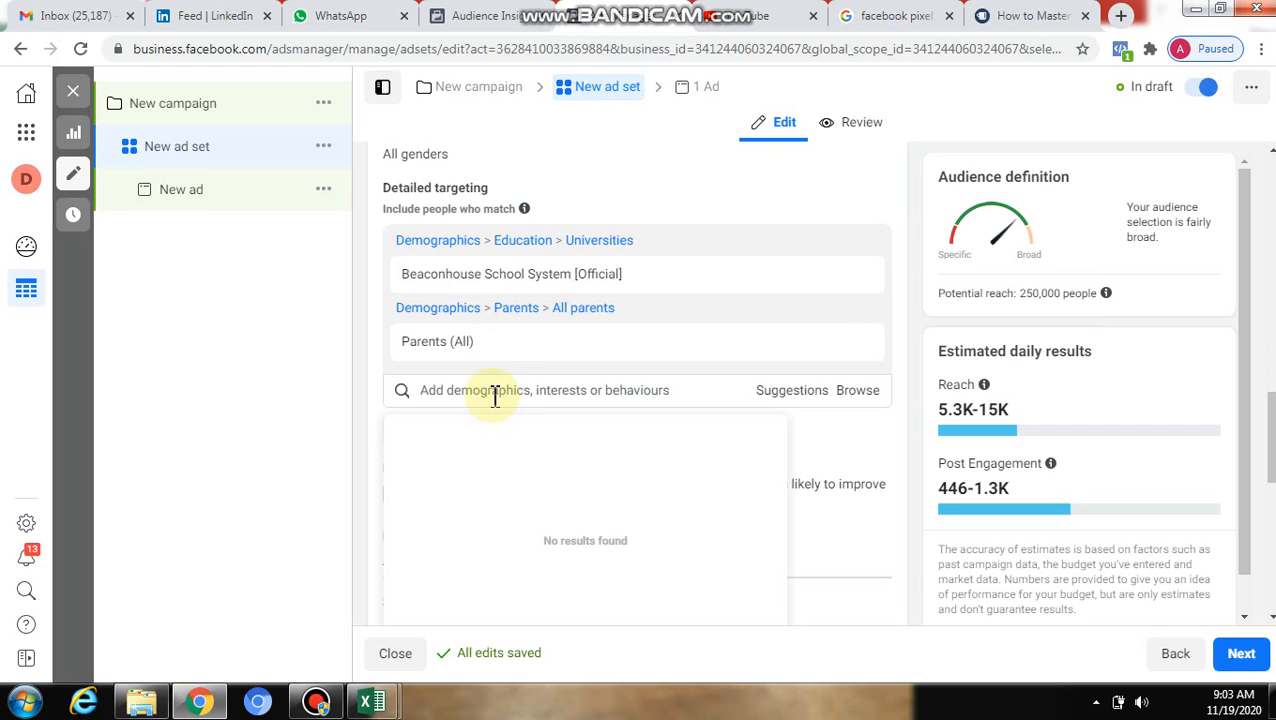
type("the city")
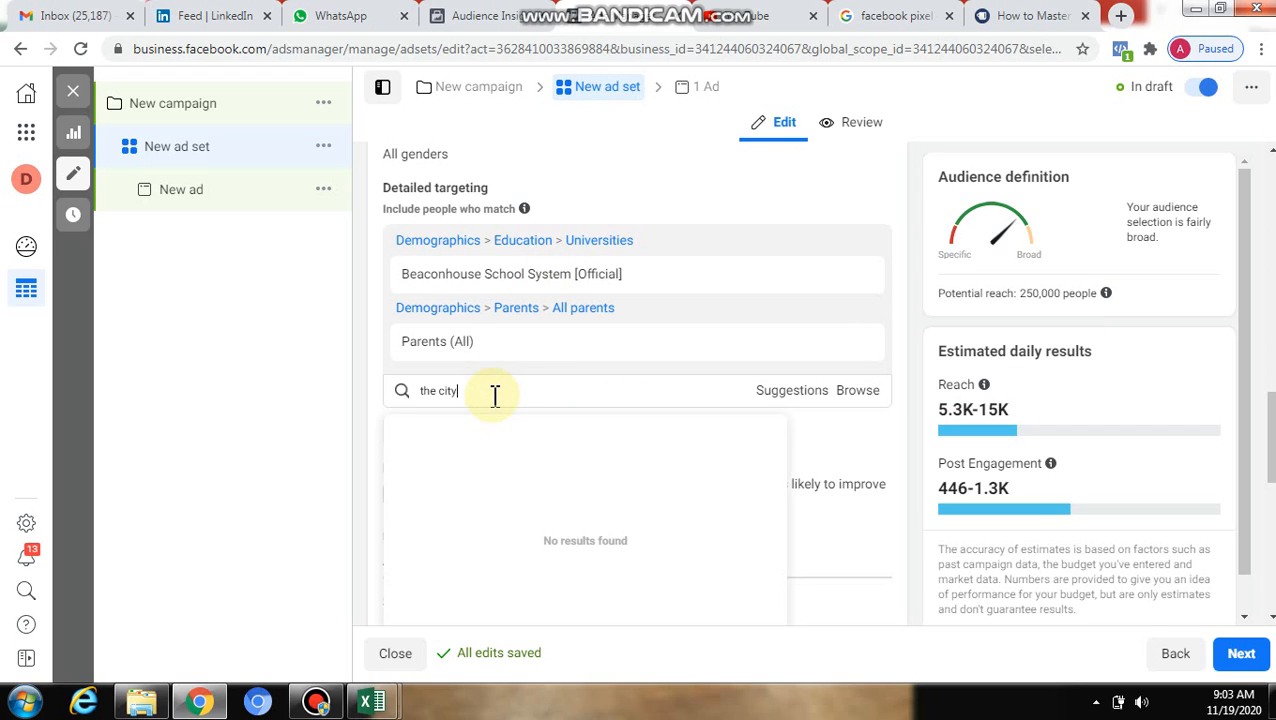
type(" school")
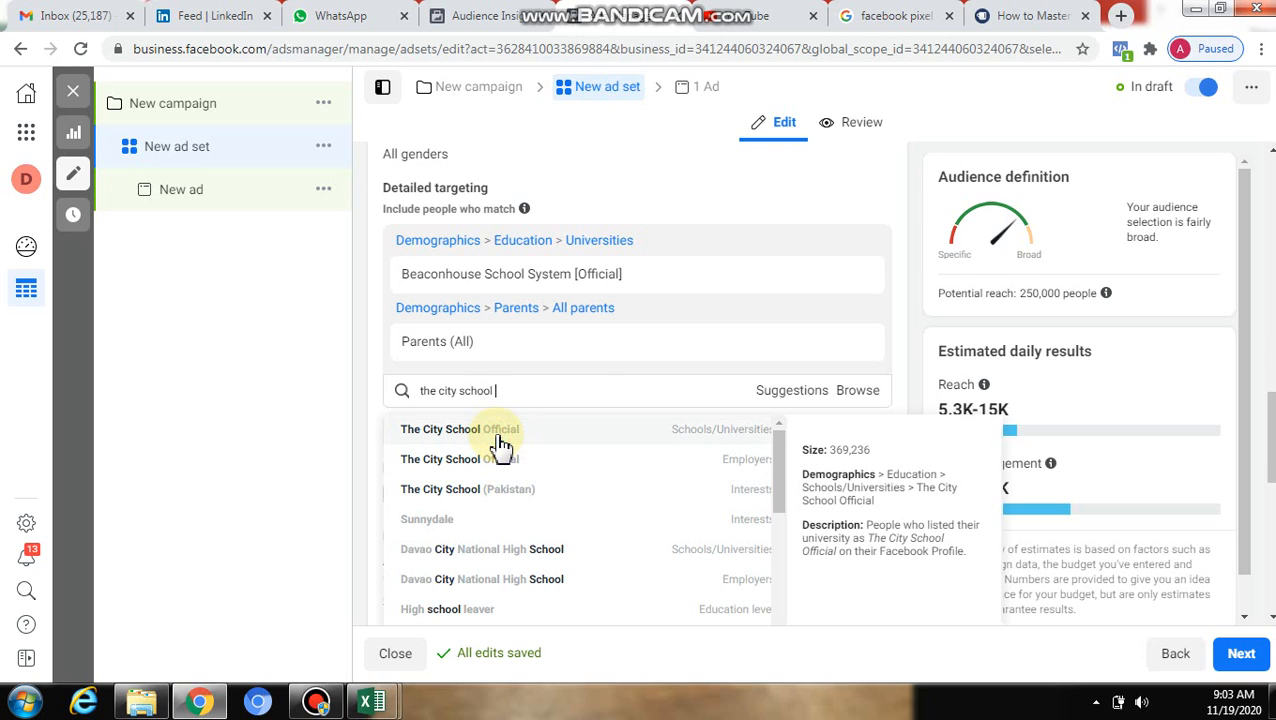
left_click(498, 435)
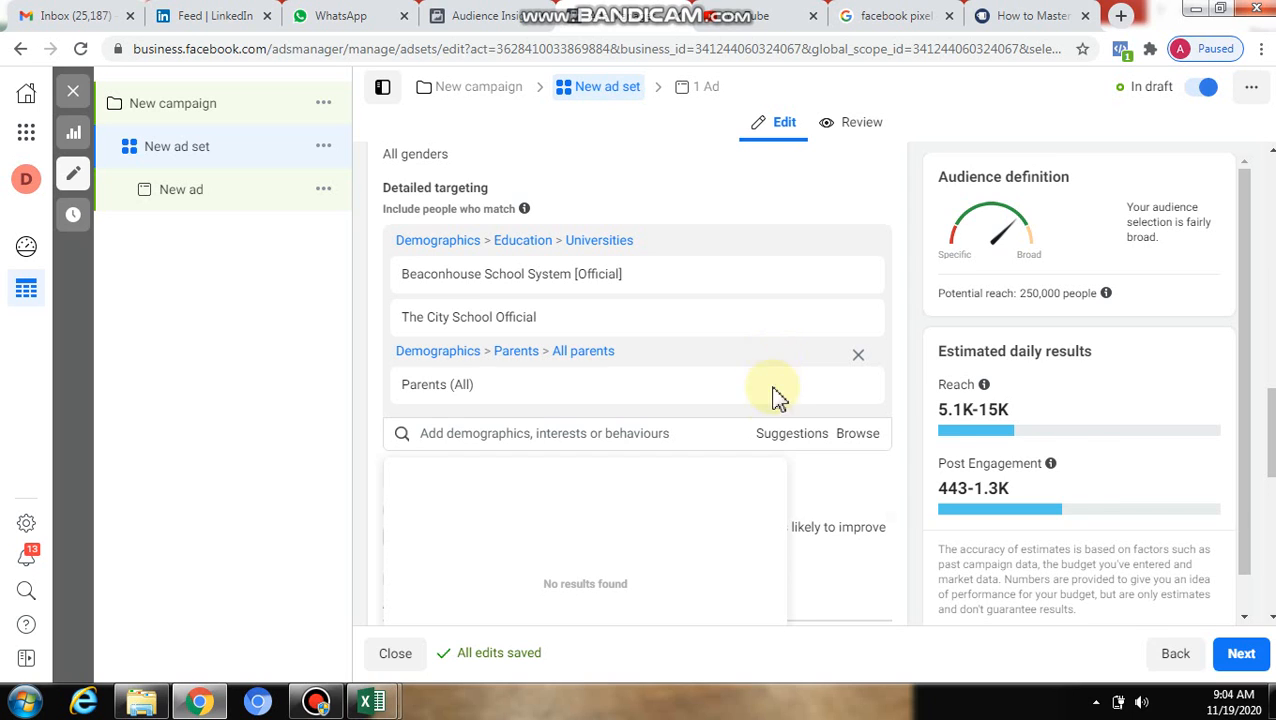
left_click(318, 705)
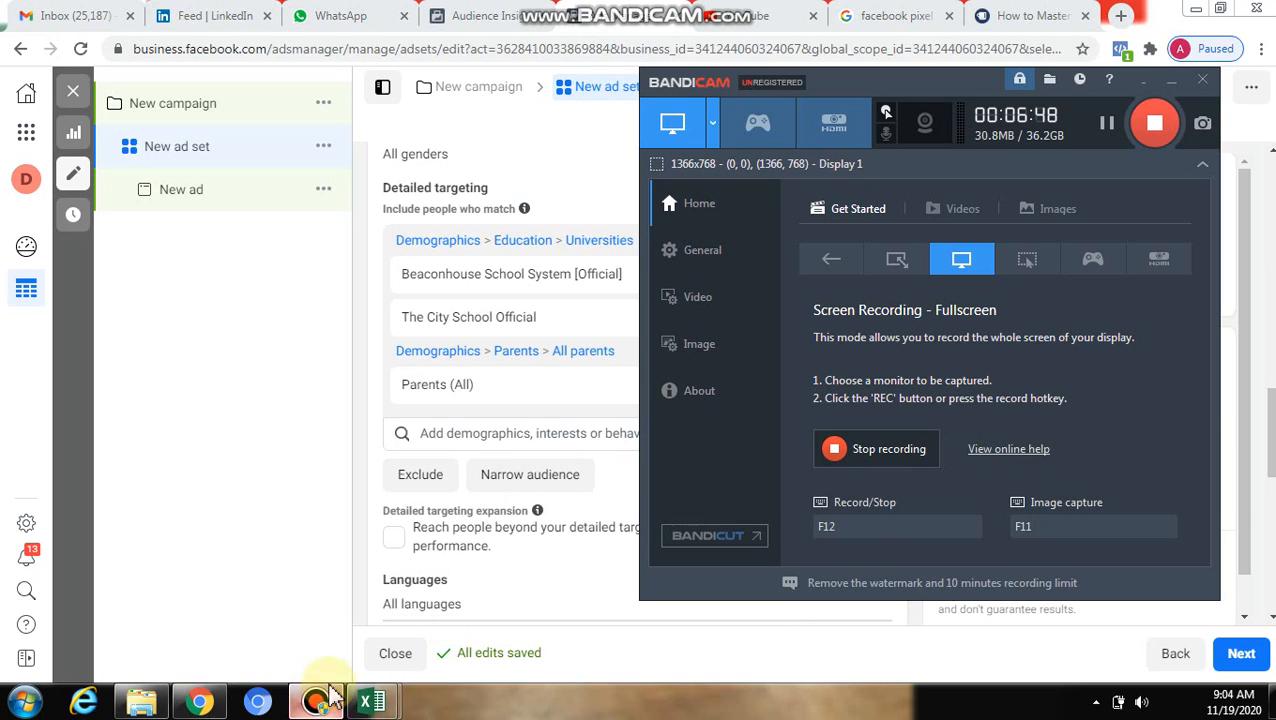